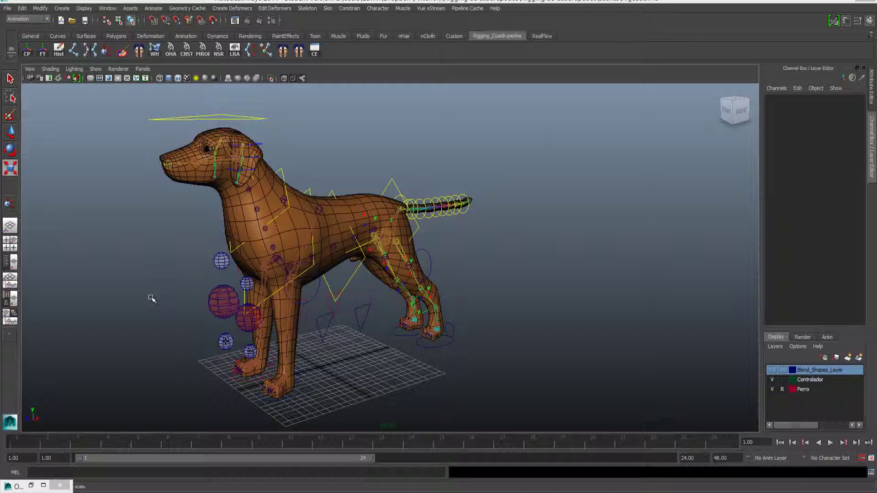
# Step: Zoom in on the dog's front feet and switch the Perro layer from R to T (template)
pyautogui.moveTo(147, 290)
pyautogui.keyDown('alt'); pyautogui.mouseDown()
pyautogui.moveTo(194, 255)
pyautogui.moveTo(215, 250)
pyautogui.moveTo(232, 299)
pyautogui.mouseUp(); pyautogui.keyUp('alt')
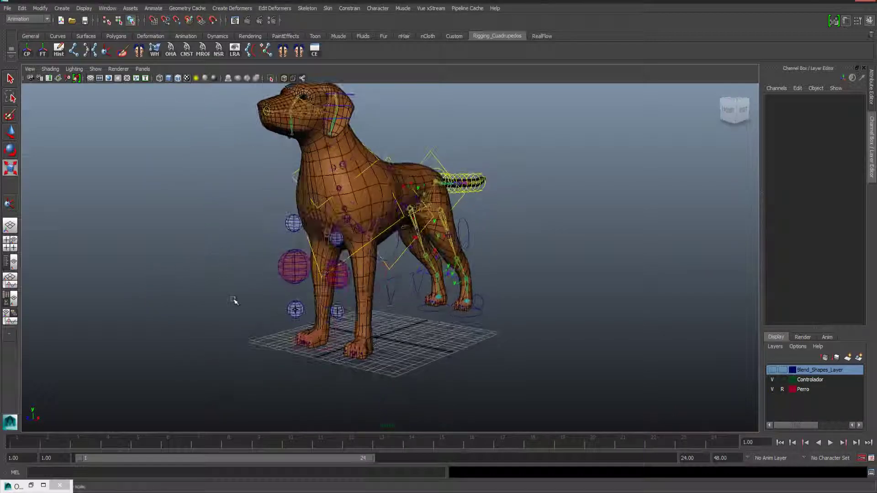
pyautogui.moveTo(233, 300)
pyautogui.keyDown('alt'); pyautogui.mouseDown(button='right')
pyautogui.moveTo(273, 317)
pyautogui.moveTo(246, 274)
pyautogui.mouseUp(button='right'); pyautogui.keyUp('alt')
pyautogui.moveTo(246, 274)
pyautogui.keyDown('alt'); pyautogui.mouseDown()
pyautogui.moveTo(231, 231)
pyautogui.moveTo(229, 288)
pyautogui.moveTo(249, 283)
pyautogui.mouseUp(); pyautogui.keyUp('alt')
pyautogui.scroll(5, 176, 296)
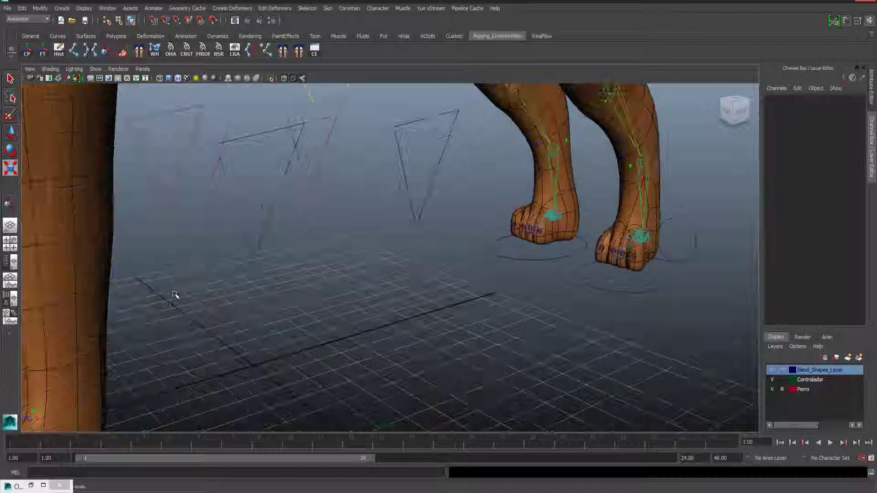
pyautogui.scroll(-5, 178, 294)
pyautogui.scroll(-3, 180, 294)
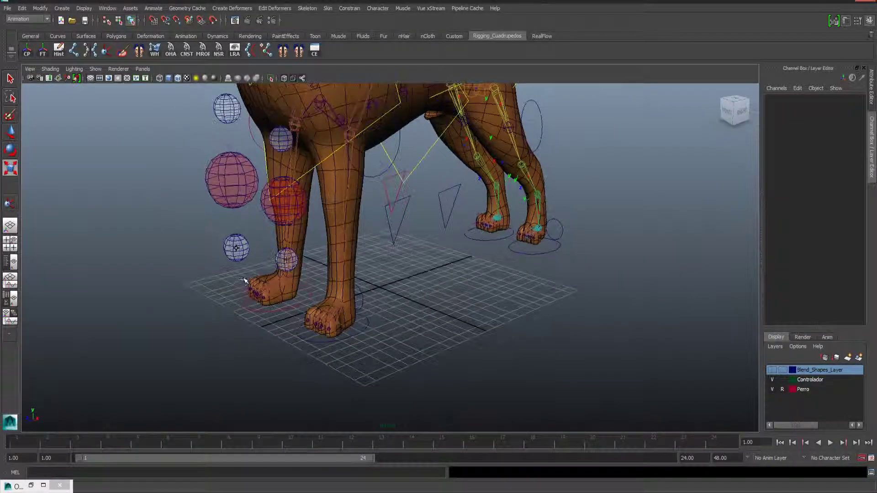
pyautogui.scroll(5, 247, 286)
pyautogui.scroll(5, 241, 292)
pyautogui.scroll(3, 260, 269)
pyautogui.keyDown('alt'); pyautogui.moveTo(286, 242); pyautogui.dragTo(317, 192); pyautogui.keyUp('alt')
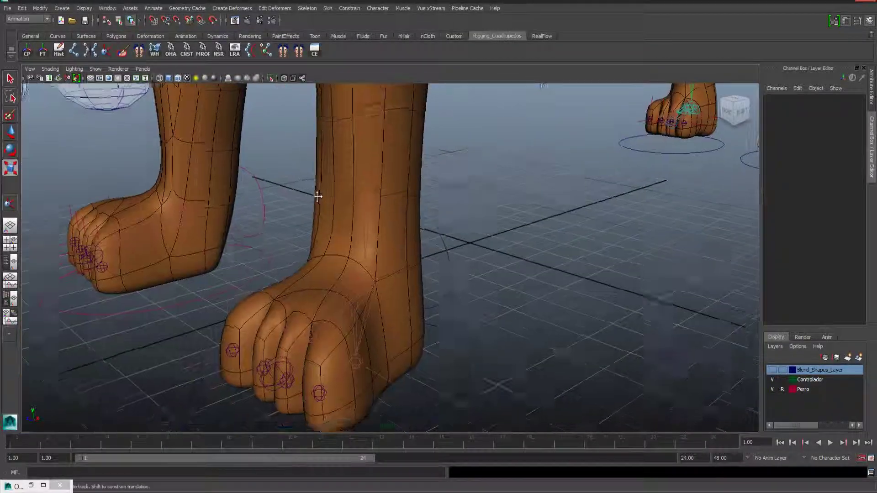
pyautogui.keyDown('alt'); pyautogui.moveTo(317, 192); pyautogui.dragTo(762, 388, button='right'); pyautogui.keyUp('alt')
pyautogui.click(782, 389)
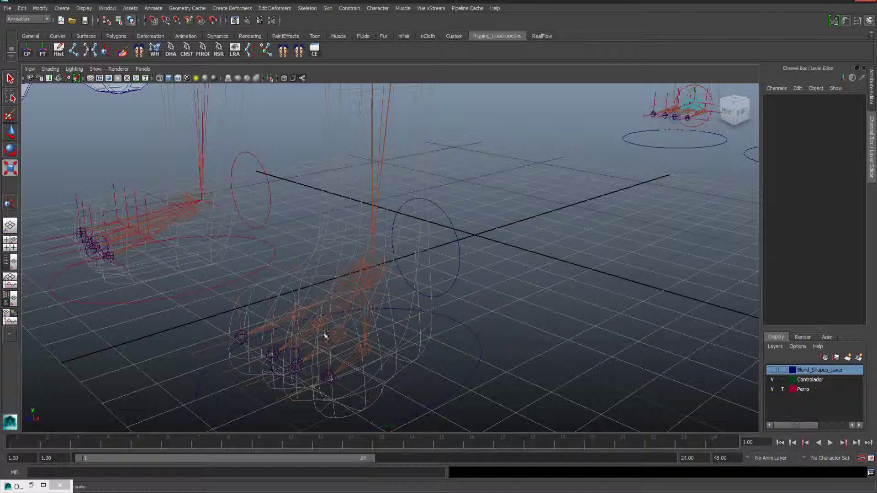
# Step: Select the hand and Anim_Pata_I01 foot circle controls and inspect the foot rig
pyautogui.click(453, 226)
pyautogui.click(478, 344)
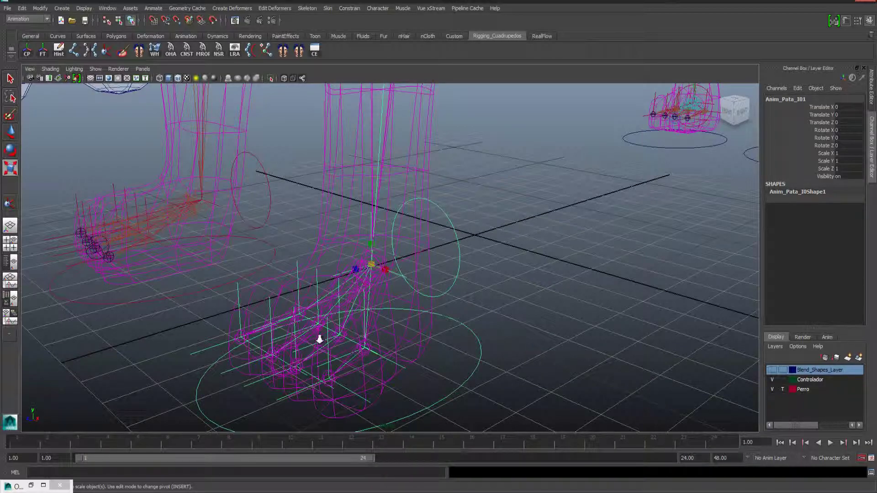
pyautogui.keyDown('alt'); pyautogui.moveTo(320, 339); pyautogui.dragTo(364, 269); pyautogui.keyUp('alt')
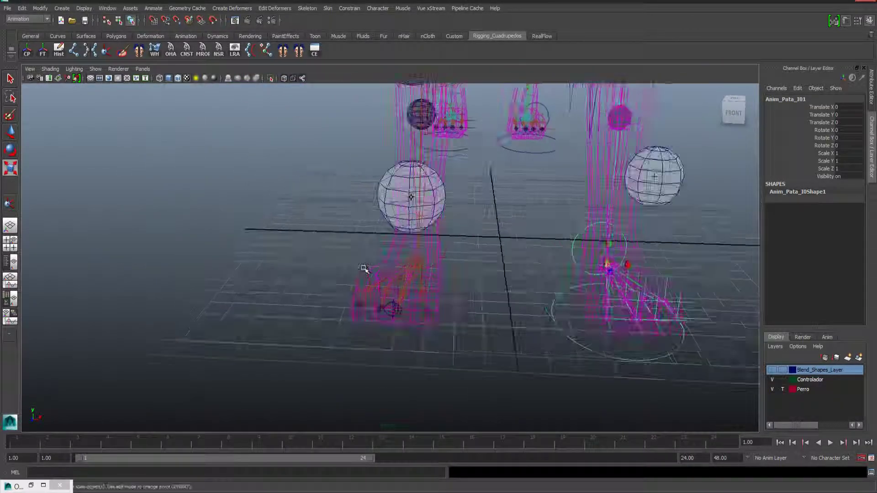
pyautogui.keyDown('alt'); pyautogui.moveTo(365, 269); pyautogui.dragTo(450, 242, button='right'); pyautogui.keyUp('alt')
pyautogui.scroll(-5, 413, 309)
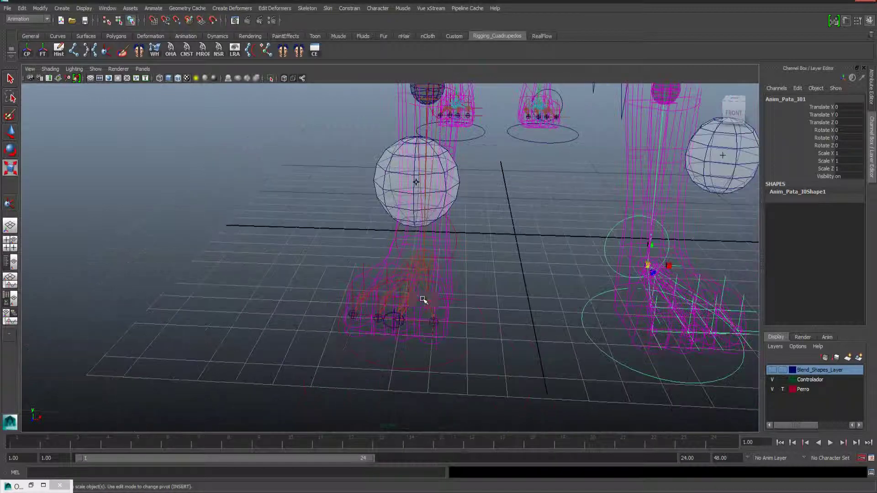
pyautogui.keyDown('alt'); pyautogui.moveTo(420, 299); pyautogui.dragTo(424, 289); pyautogui.keyUp('alt')
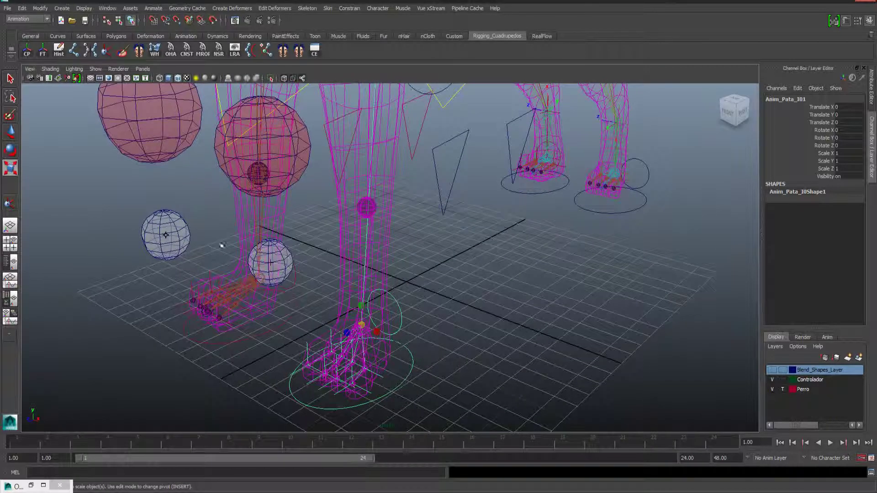
pyautogui.scroll(-4, 425, 201)
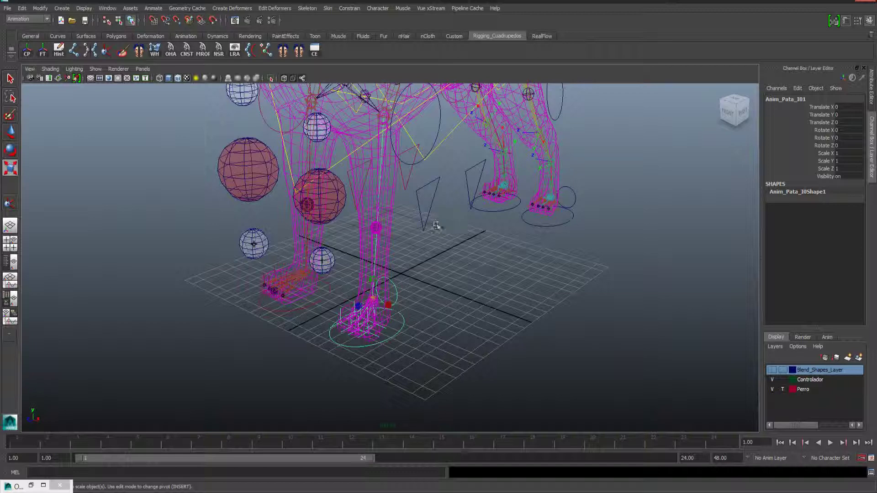
pyautogui.scroll(-2, 436, 224)
pyautogui.scroll(-2, 436, 225)
# Step: Switch the Perro layer back to R (reference) and select the scapula control
pyautogui.click(782, 389)
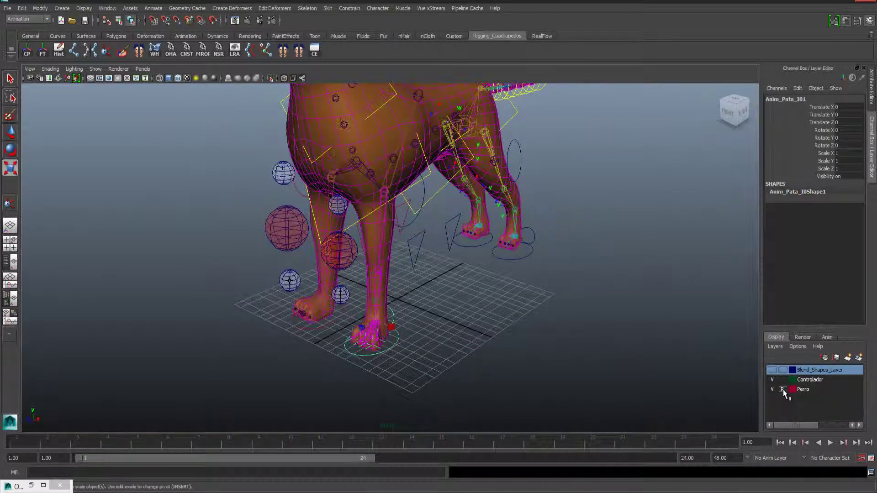
pyautogui.moveTo(452, 276)
pyautogui.keyDown('alt'); pyautogui.mouseDown()
pyautogui.moveTo(392, 233)
pyautogui.moveTo(393, 262)
pyautogui.mouseUp(); pyautogui.keyUp('alt')
pyautogui.click(392, 233)
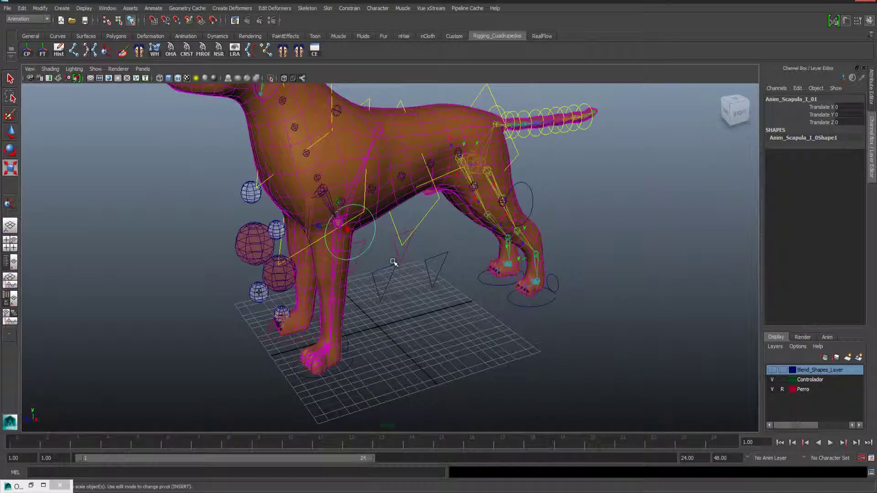
# Step: Test-move the Anim_Scapula_1_01 control, undo both moves, and deselect it
pyautogui.press('w')
pyautogui.moveTo(335, 221); pyautogui.dragTo(318, 203)
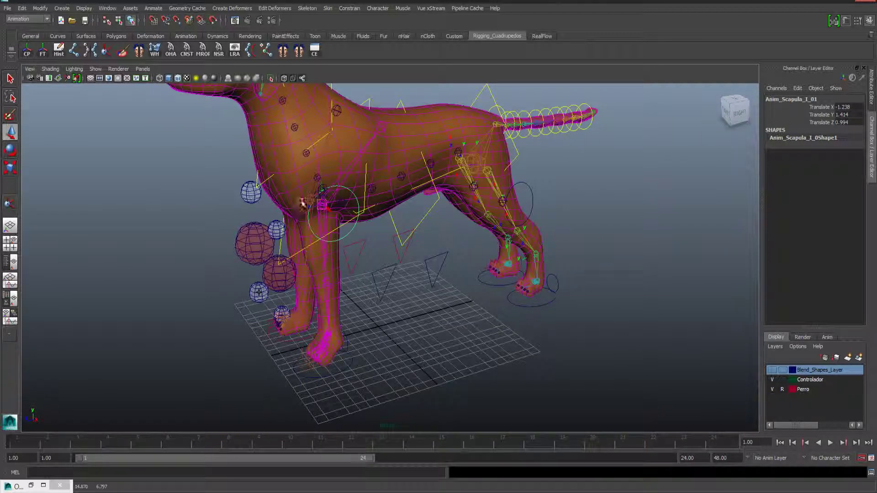
pyautogui.moveTo(322, 205)
pyautogui.mouseDown()
pyautogui.moveTo(325, 232)
pyautogui.moveTo(315, 194)
pyautogui.mouseUp()
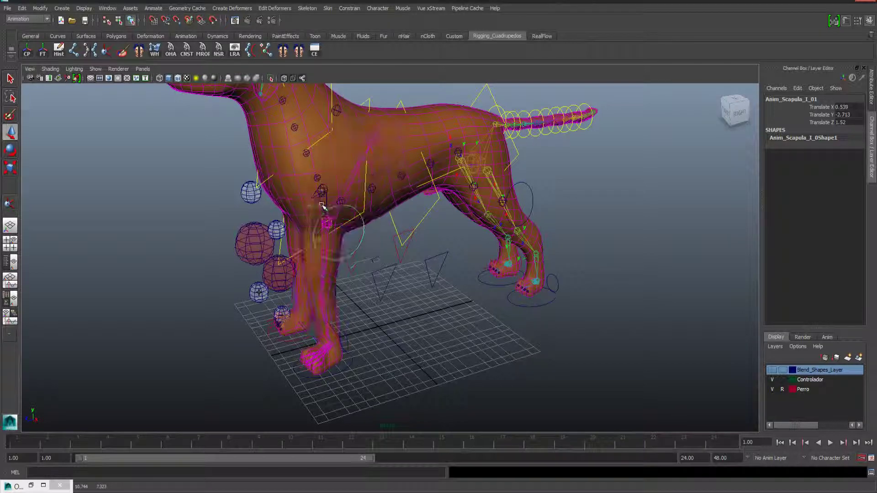
pyautogui.hotkey('ctrl', 'z')
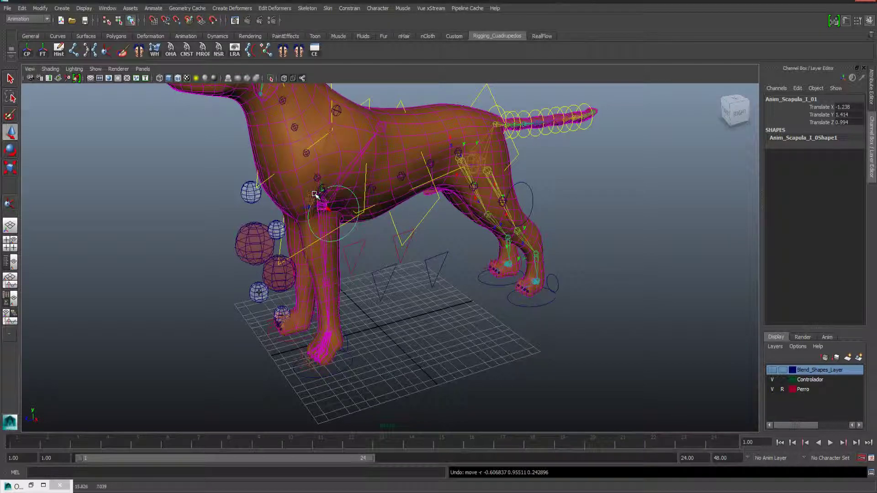
pyautogui.hotkey('ctrl', 'z')
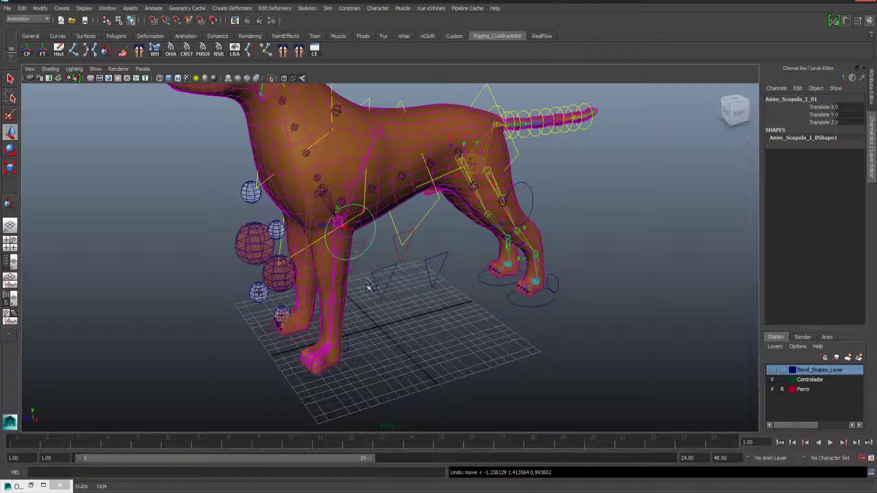
pyautogui.click(461, 334)
pyautogui.moveTo(459, 332)
pyautogui.keyDown('alt'); pyautogui.mouseDown()
pyautogui.moveTo(419, 279)
pyautogui.moveTo(411, 303)
pyautogui.mouseUp(); pyautogui.keyUp('alt')
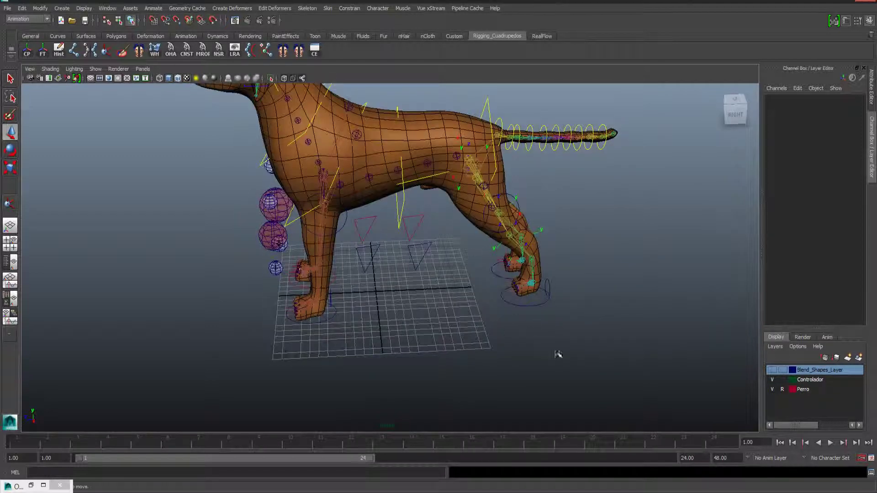
# Step: Create a NURBS circle and stretch it into an oval under the dog in top view
pyautogui.click(57, 37)
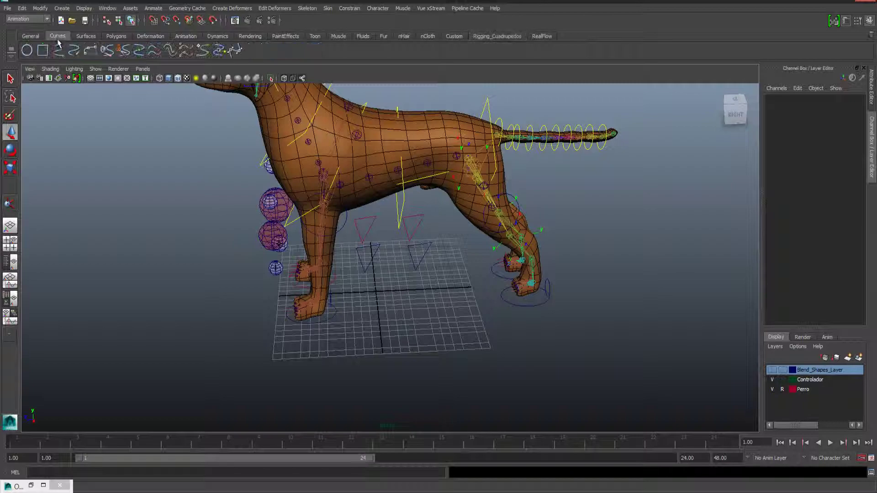
pyautogui.click(32, 51)
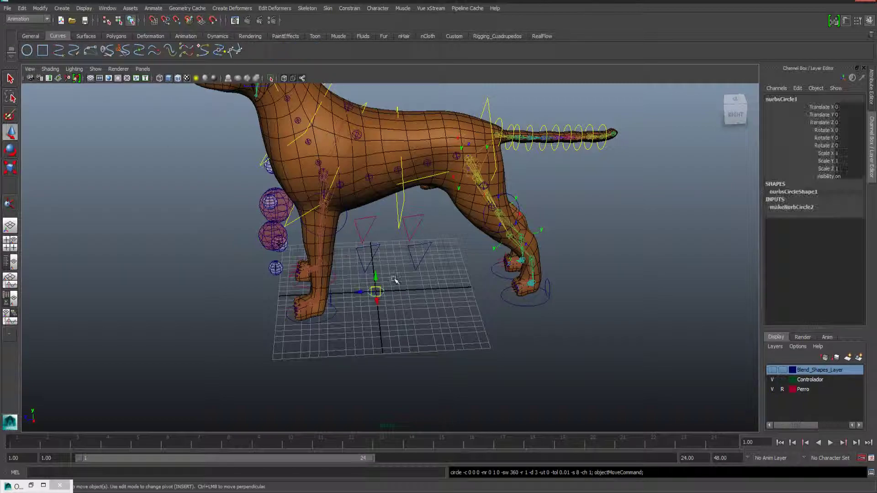
pyautogui.press('space')
pyautogui.press('space')
pyautogui.scroll(-3, 355, 176)
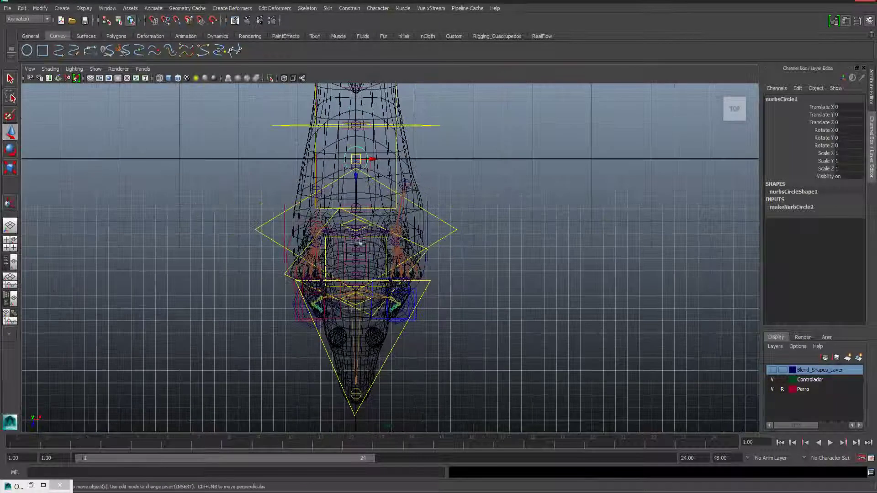
pyautogui.moveTo(355, 176); pyautogui.dragTo(360, 267)
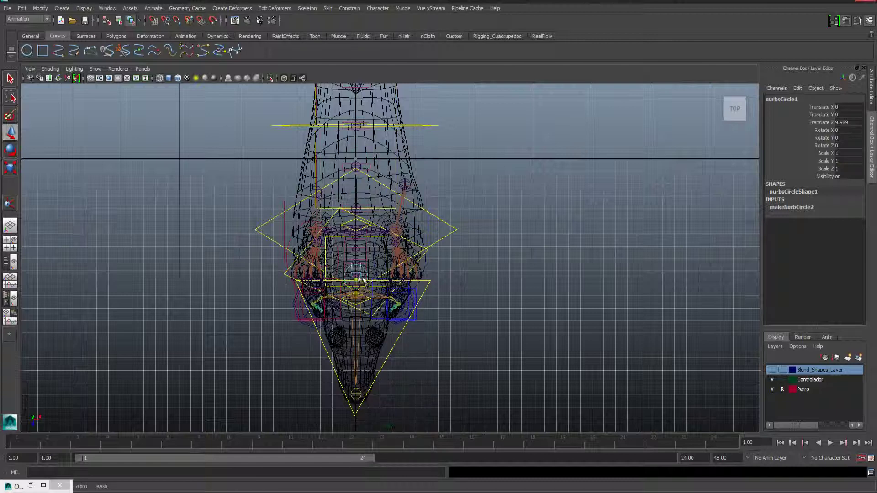
pyautogui.press('r')
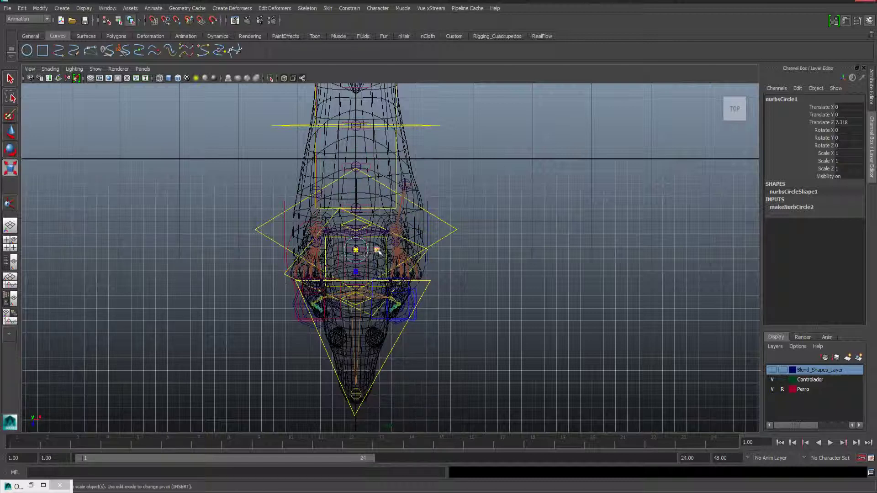
pyautogui.moveTo(377, 250); pyautogui.dragTo(495, 251)
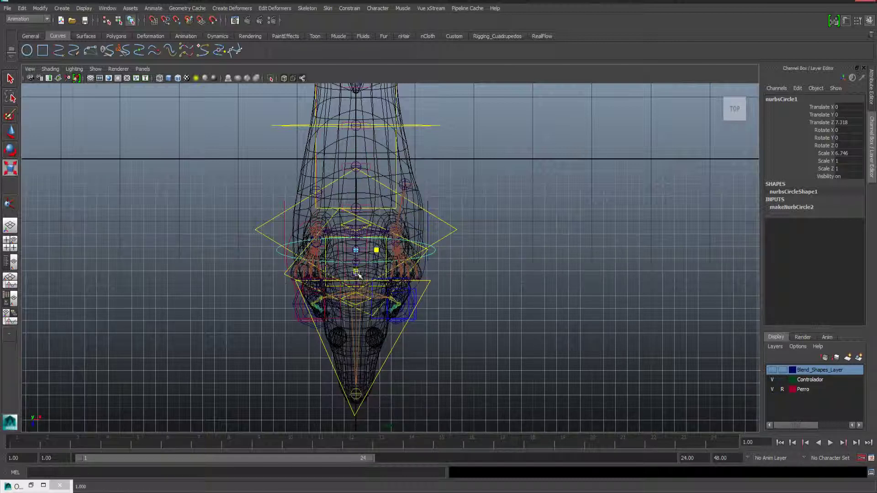
pyautogui.moveTo(356, 273); pyautogui.dragTo(365, 325)
# Step: Scale the circle to about 8.028, 1.395, 4.705 around the front paws, then duplicate it
pyautogui.press('space')
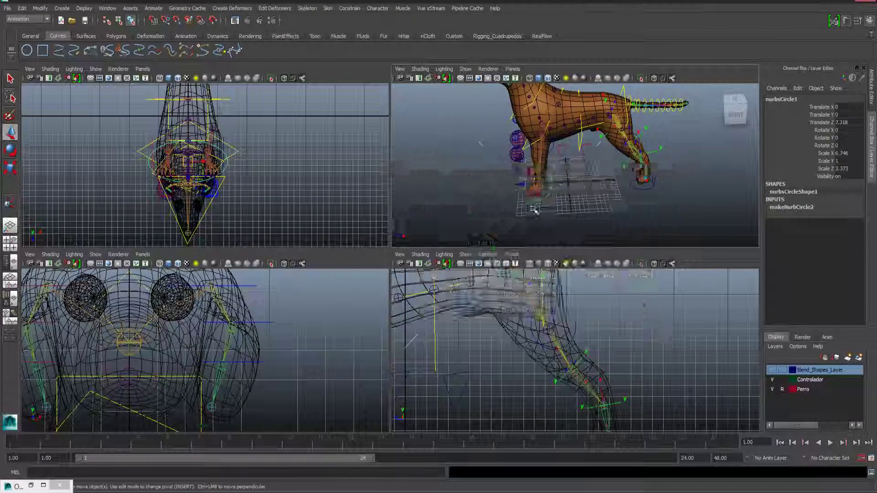
pyautogui.press('space')
pyautogui.moveTo(206, 323)
pyautogui.keyDown('alt'); pyautogui.mouseDown()
pyautogui.moveTo(407, 272)
pyautogui.moveTo(402, 287)
pyautogui.mouseUp(); pyautogui.keyUp('alt')
pyautogui.scroll(3, 397, 287)
pyautogui.press('r')
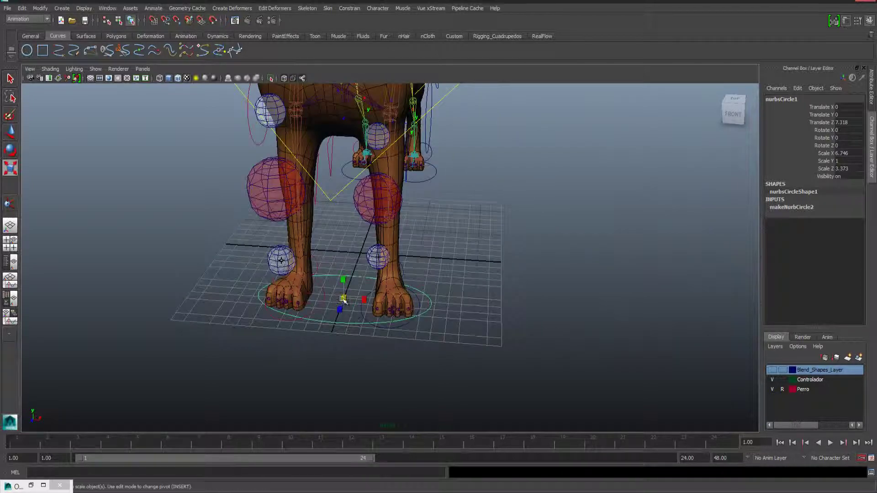
pyautogui.moveTo(343, 299)
pyautogui.mouseDown()
pyautogui.moveTo(393, 308)
pyautogui.moveTo(362, 299)
pyautogui.mouseUp()
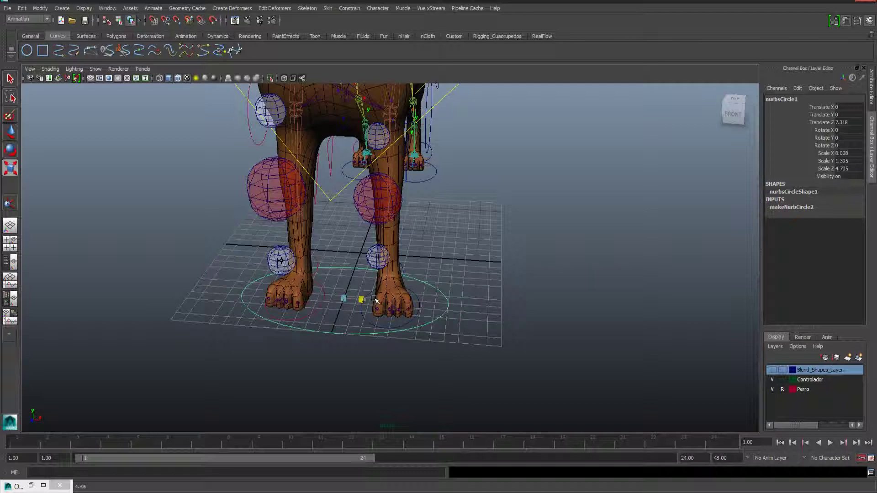
pyautogui.moveTo(513, 284)
pyautogui.keyDown('alt'); pyautogui.mouseDown()
pyautogui.moveTo(448, 255)
pyautogui.moveTo(486, 267)
pyautogui.mouseUp(); pyautogui.keyUp('alt')
pyautogui.keyDown('alt'); pyautogui.moveTo(415, 286); pyautogui.dragTo(398, 327); pyautogui.keyUp('alt')
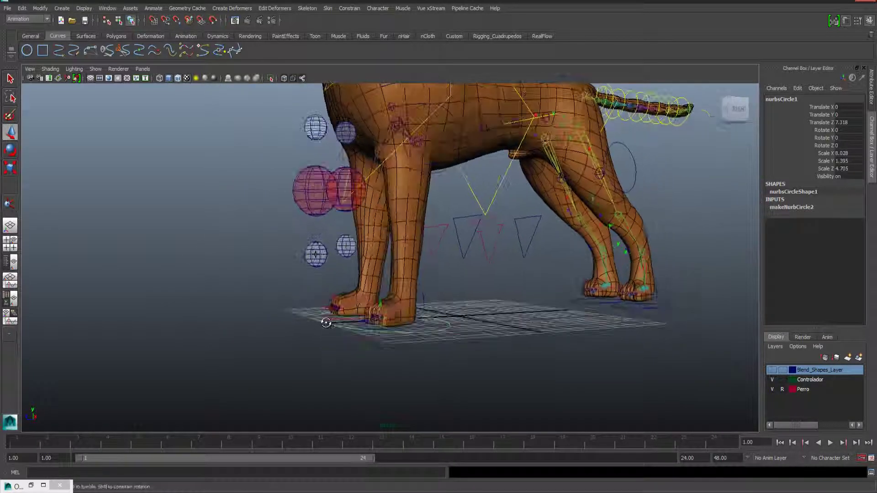
pyautogui.keyDown('alt'); pyautogui.moveTo(447, 303); pyautogui.dragTo(383, 252); pyautogui.keyUp('alt')
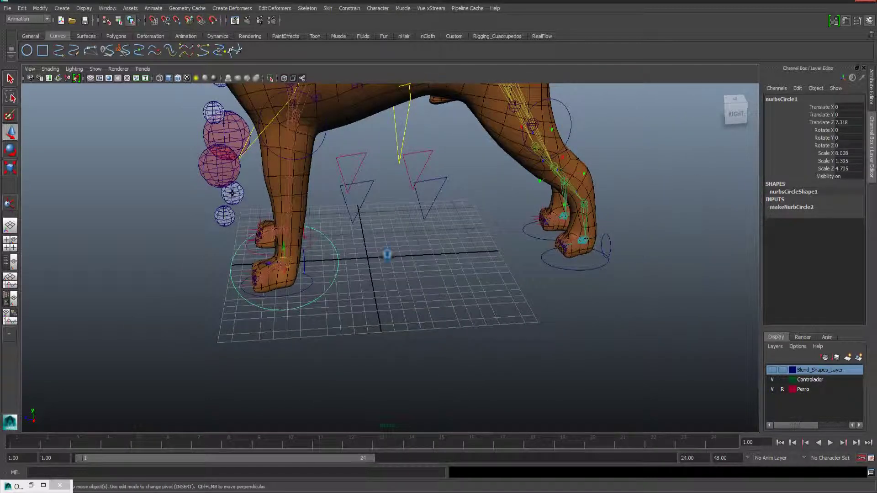
pyautogui.hotkey('ctrl', 'd')
# Step: Move the duplicated circle back to the hind paws and select it
pyautogui.moveTo(272, 267)
pyautogui.mouseDown()
pyautogui.moveTo(573, 264)
pyautogui.moveTo(550, 265)
pyautogui.mouseUp()
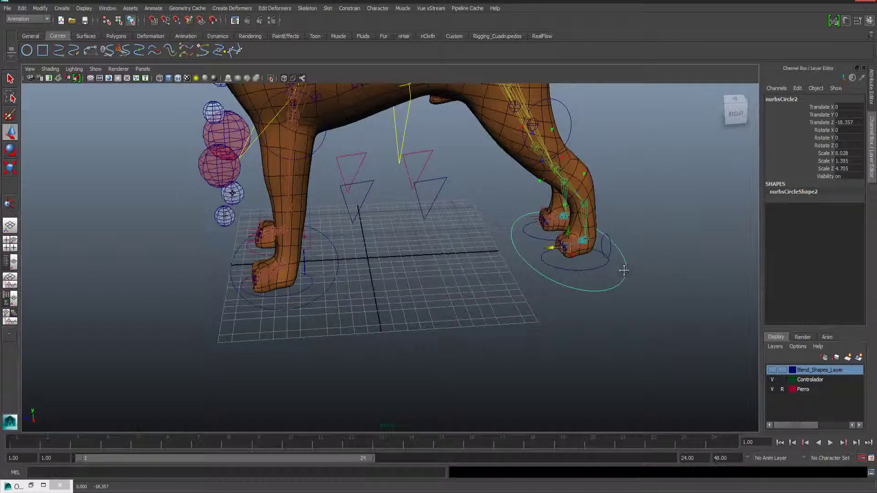
pyautogui.press('space')
pyautogui.press('space')
pyautogui.keyDown('alt'); pyautogui.moveTo(613, 376); pyautogui.dragTo(553, 374, button='right'); pyautogui.keyUp('alt')
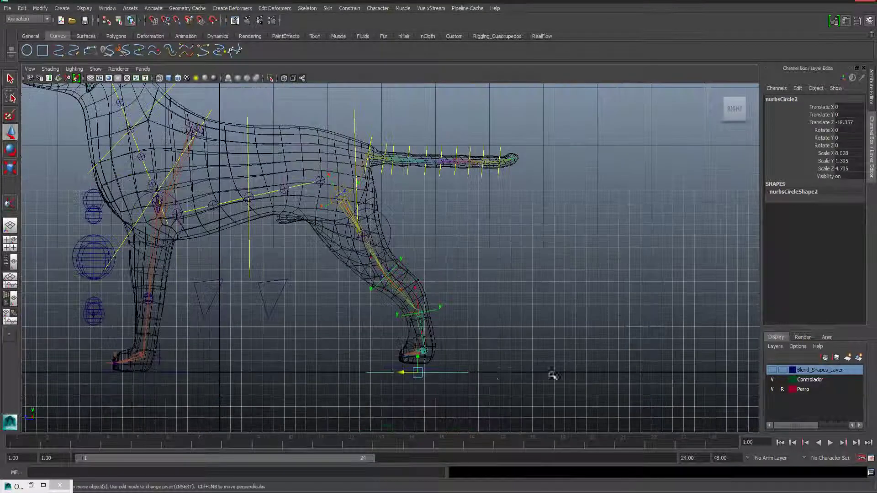
pyautogui.press('space')
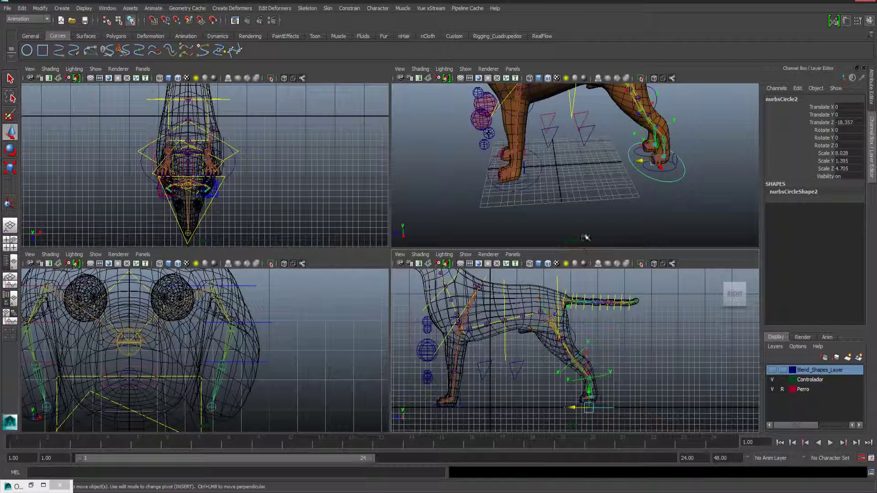
pyautogui.press('space')
pyautogui.moveTo(303, 335)
pyautogui.keyDown('alt'); pyautogui.mouseDown()
pyautogui.moveTo(358, 333)
pyautogui.moveTo(319, 261)
pyautogui.mouseUp(); pyautogui.keyUp('alt')
pyautogui.click(329, 266)
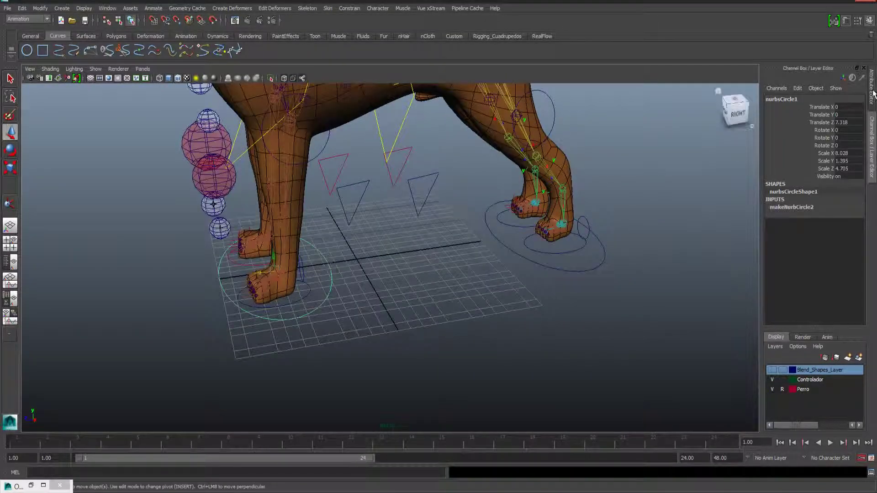
pyautogui.press('Right')
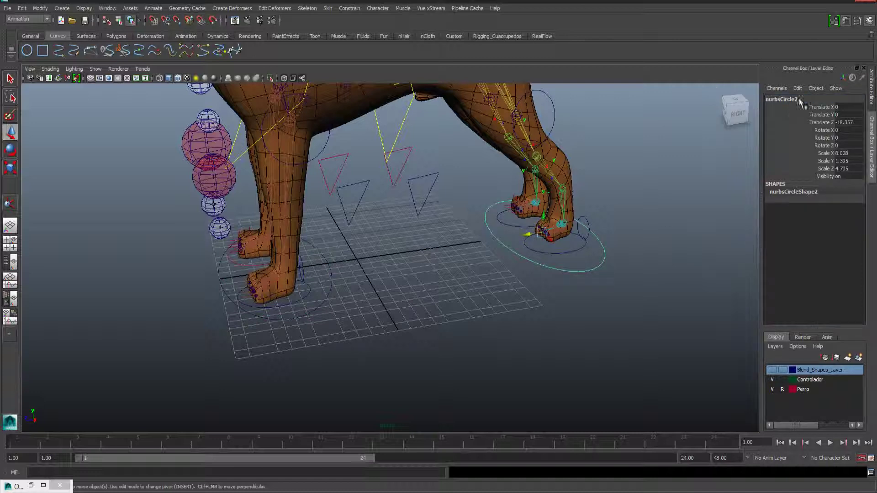
# Step: Rename the hind paw circle to Anim_Patastraseras01 in the Channel Box
pyautogui.doubleClick(800, 100)
pyautogui.write('Anim_PatasDelanteras01')
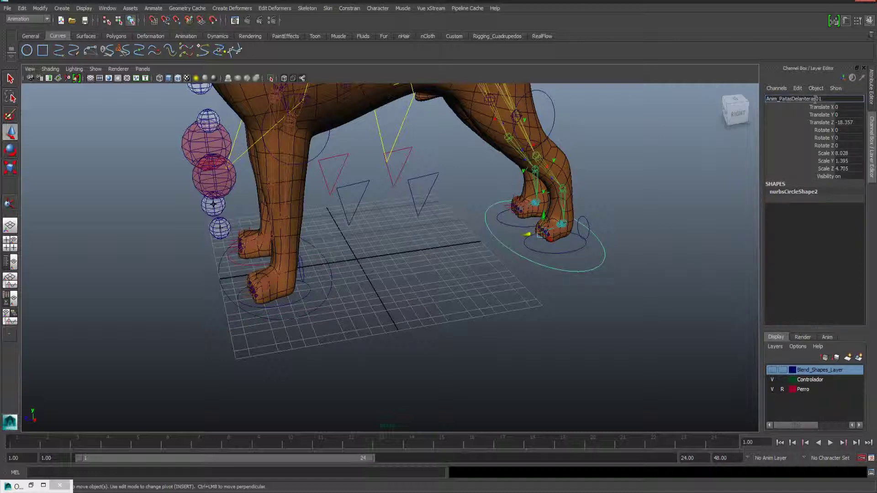
pyautogui.moveTo(815, 99); pyautogui.dragTo(797, 99)
pyautogui.press('BackSpace')
pyautogui.write('as')
pyautogui.press('Return')
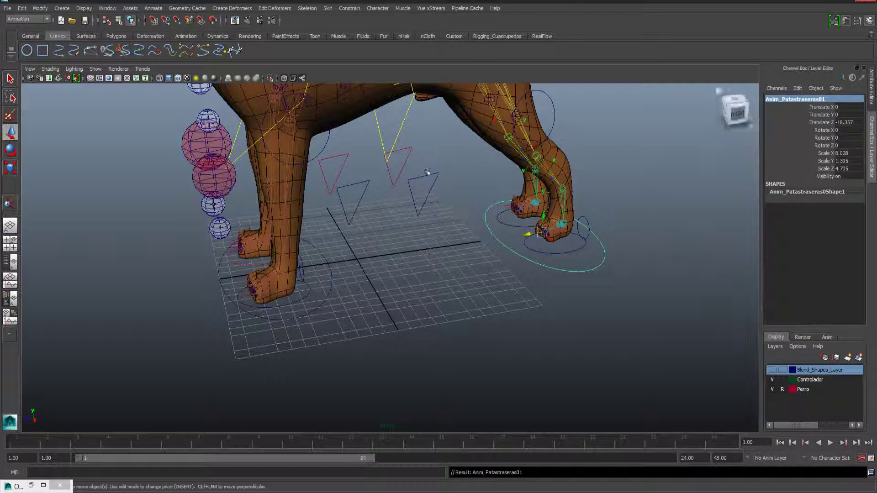
pyautogui.click(487, 36)
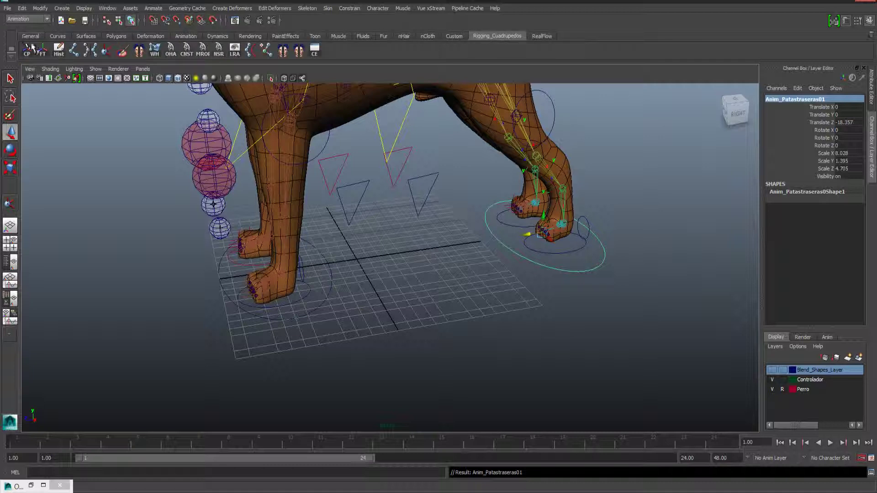
# Step: Freeze transforms on the hind and front paw controllers with the FT shelf button
pyautogui.click(43, 51)
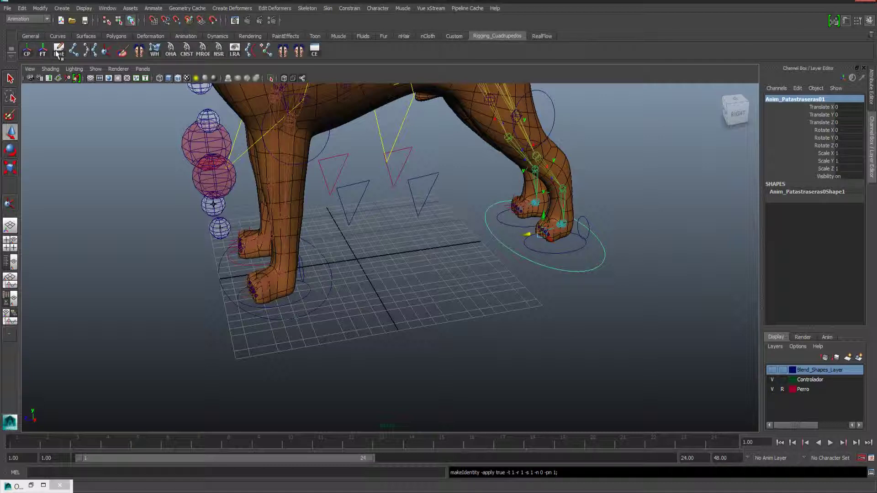
pyautogui.click(58, 51)
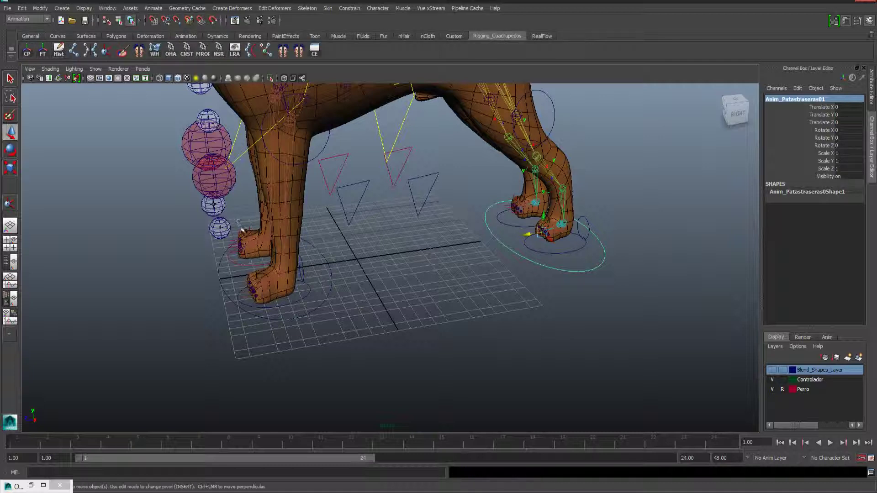
pyautogui.click(327, 263)
pyautogui.click(43, 52)
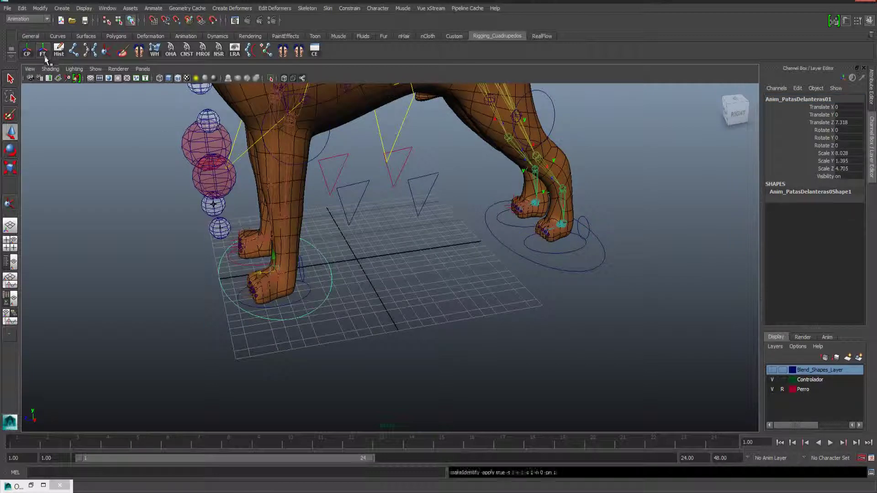
pyautogui.hotkey('ctrl', 'a')
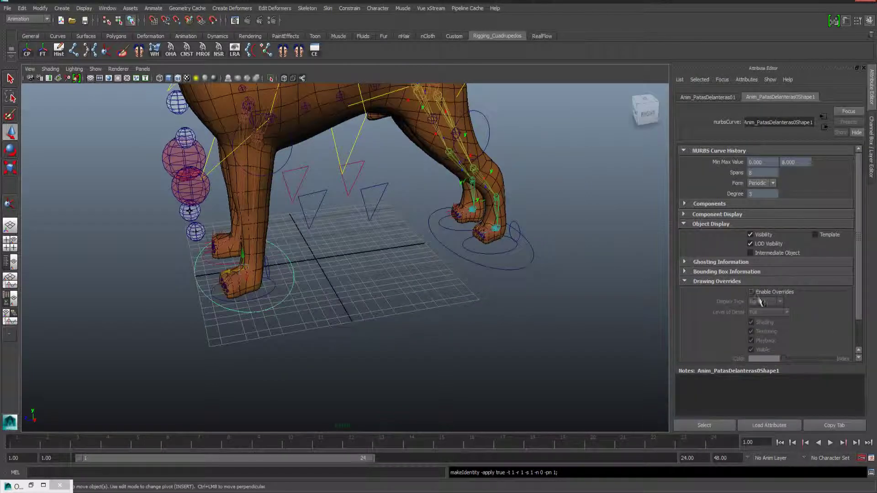
# Step: Enable drawing overrides and set both the front and hind paw controllers to yellow
pyautogui.click(760, 292)
pyautogui.moveTo(787, 359); pyautogui.dragTo(811, 359)
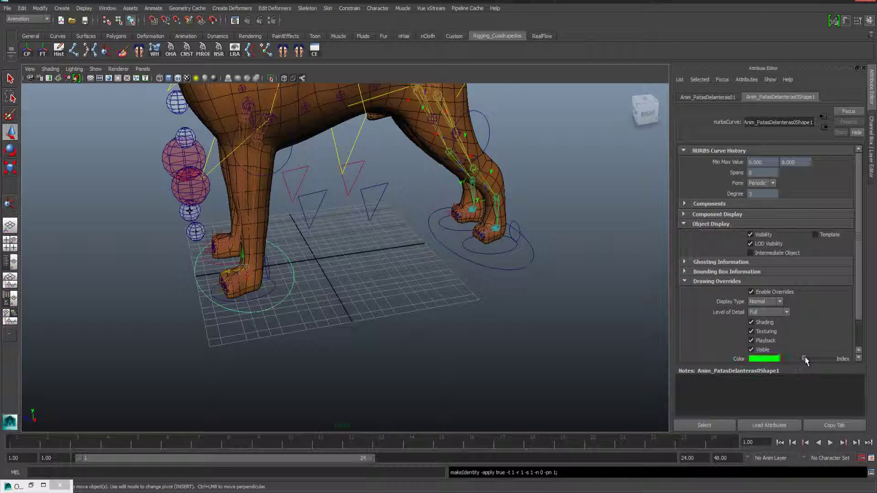
pyautogui.click(505, 269)
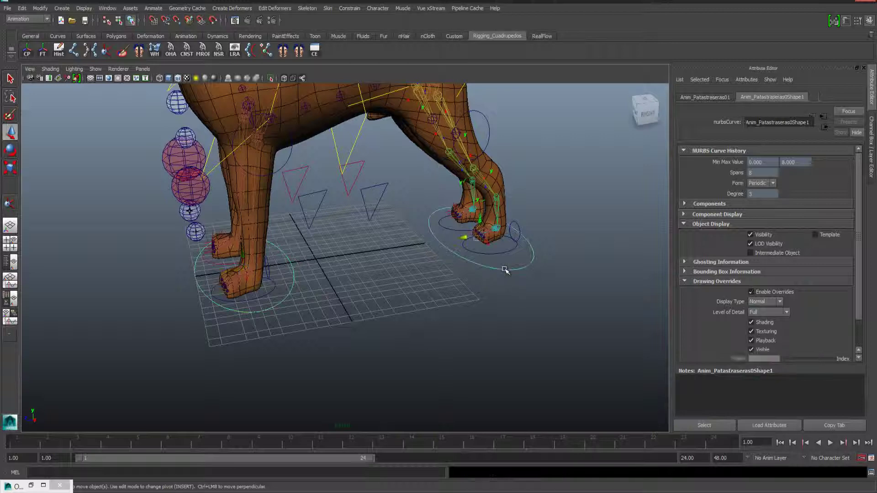
pyautogui.click(751, 292)
pyautogui.moveTo(785, 359); pyautogui.dragTo(804, 359)
pyautogui.moveTo(805, 359); pyautogui.dragTo(810, 359)
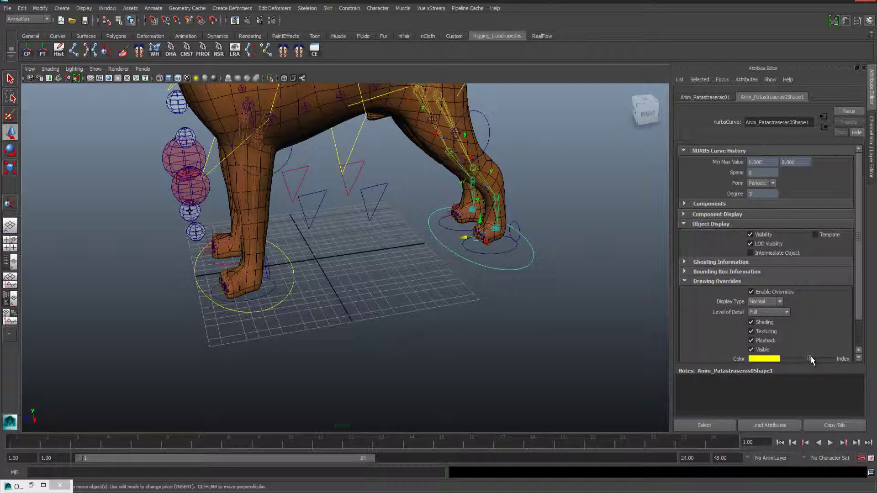
pyautogui.click(401, 255)
pyautogui.keyDown('alt'); pyautogui.moveTo(400, 255); pyautogui.dragTo(384, 280, button='middle'); pyautogui.keyUp('alt')
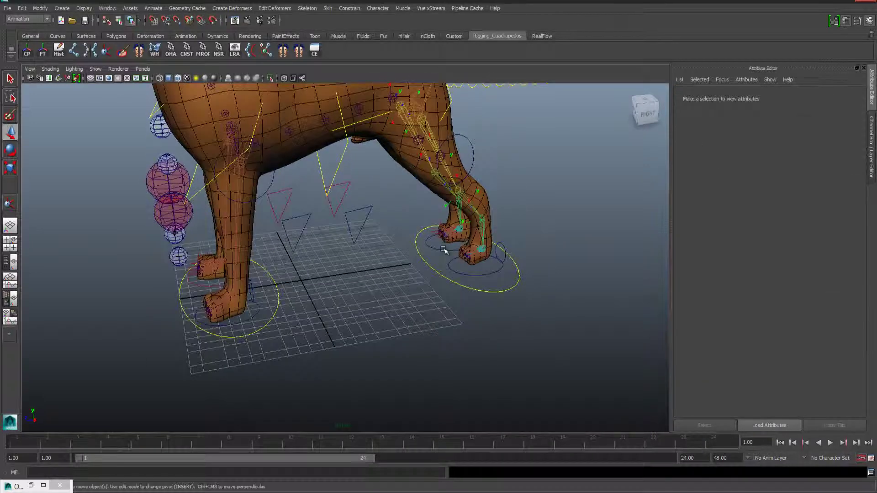
pyautogui.click(446, 247)
# Step: Set the Anim_Pata_I03 foot control's override colour to red
pyautogui.moveTo(791, 358); pyautogui.dragTo(789, 358)
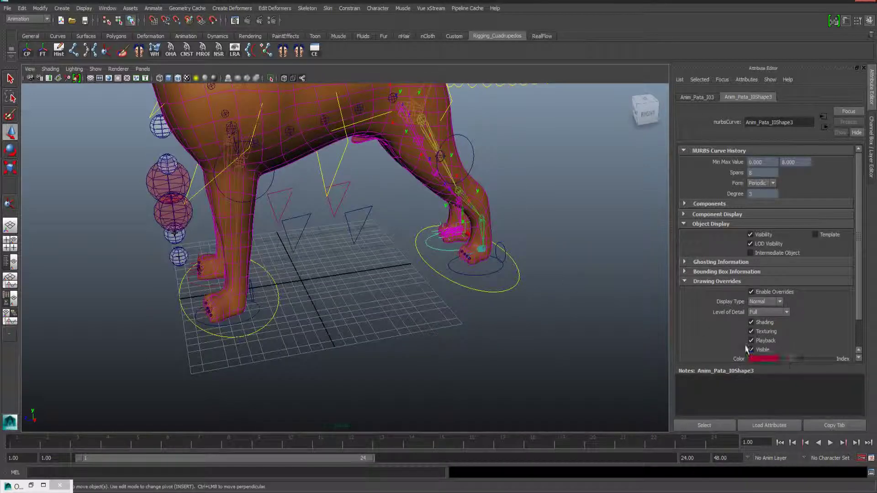
pyautogui.keyDown('alt'); pyautogui.moveTo(533, 236); pyautogui.dragTo(560, 258); pyautogui.keyUp('alt')
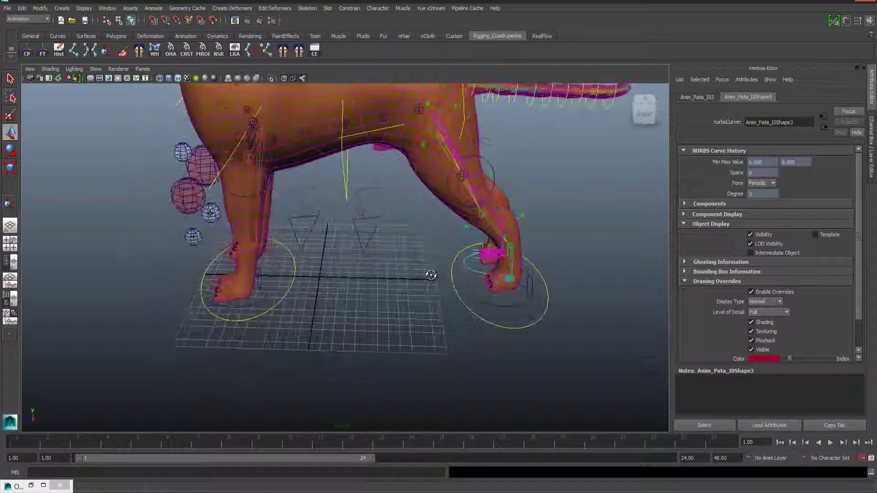
pyautogui.click(560, 258)
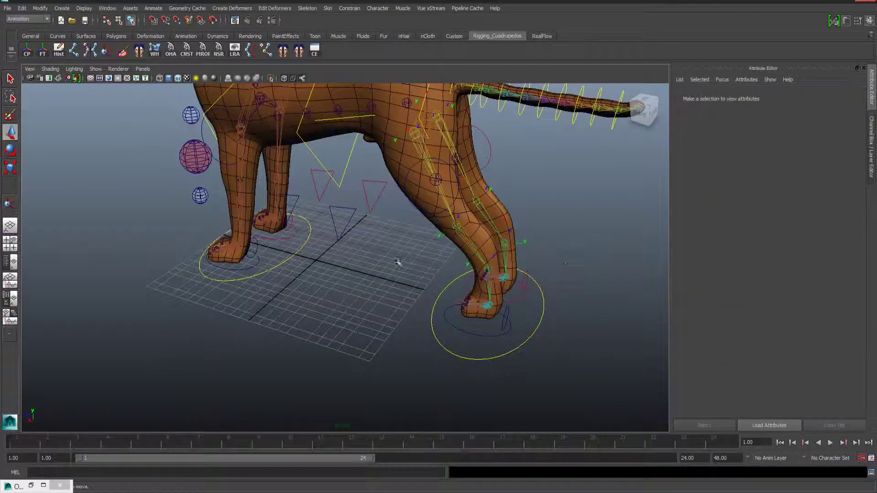
pyautogui.keyDown('alt'); pyautogui.moveTo(398, 261); pyautogui.dragTo(401, 262); pyautogui.keyUp('alt')
pyautogui.keyDown('alt'); pyautogui.moveTo(229, 266); pyautogui.dragTo(320, 251); pyautogui.keyUp('alt')
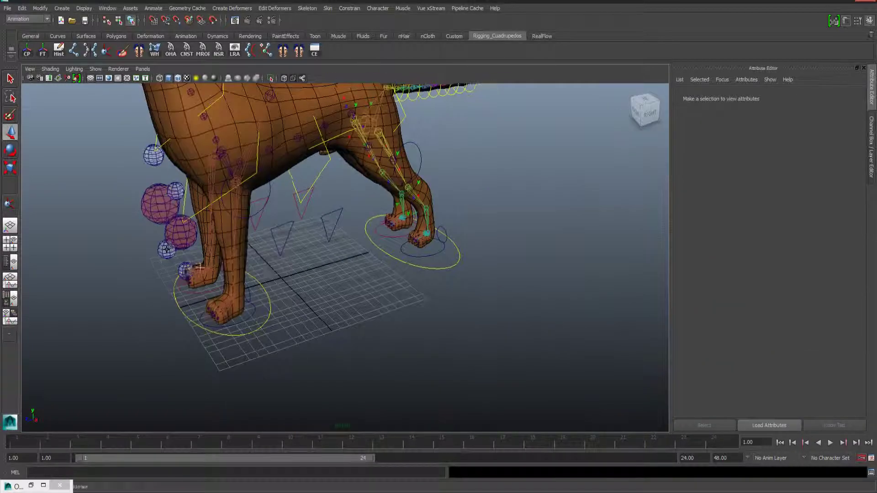
pyautogui.keyDown('alt'); pyautogui.moveTo(319, 251); pyautogui.dragTo(414, 232, button='right'); pyautogui.keyUp('alt')
# Step: Raise the front paw controller to test the front legs, then undo the move
pyautogui.click(428, 233)
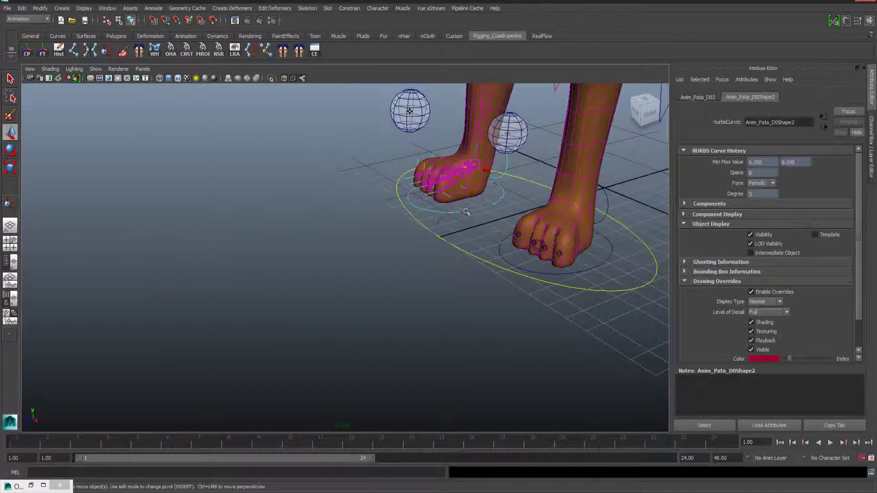
pyautogui.click(426, 228)
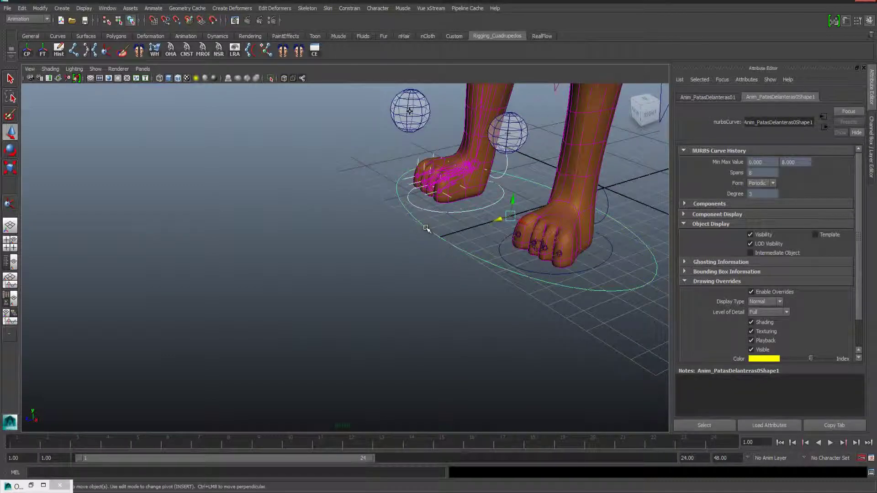
pyautogui.click(427, 228)
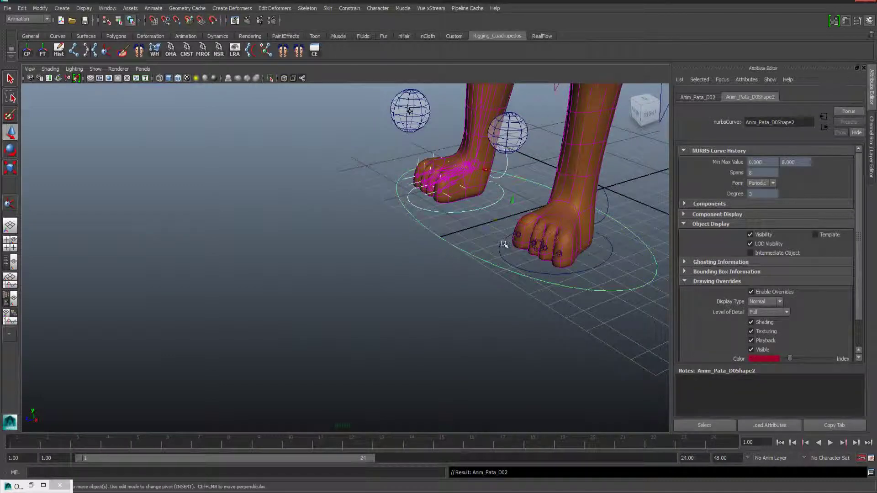
pyautogui.click(502, 247)
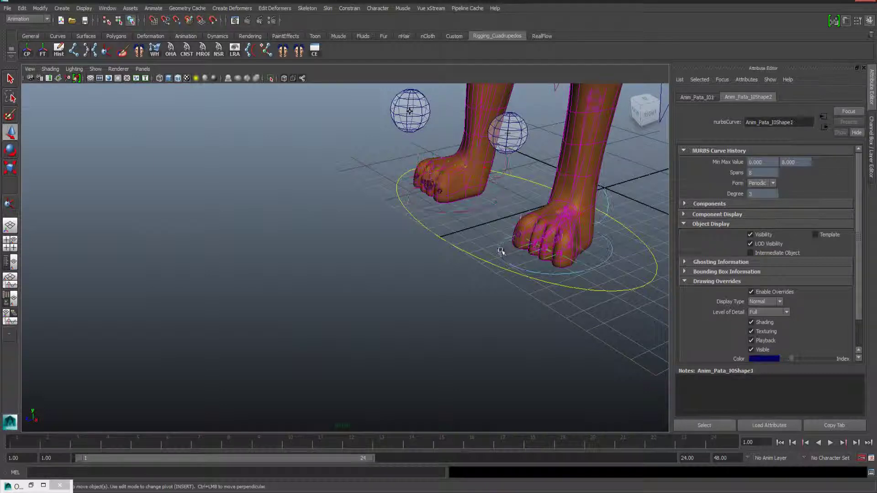
pyautogui.click(476, 259)
pyautogui.keyDown('alt'); pyautogui.moveTo(476, 256); pyautogui.dragTo(441, 291, button='middle'); pyautogui.keyUp('alt')
pyautogui.keyDown('alt'); pyautogui.moveTo(441, 291); pyautogui.dragTo(460, 221); pyautogui.keyUp('alt')
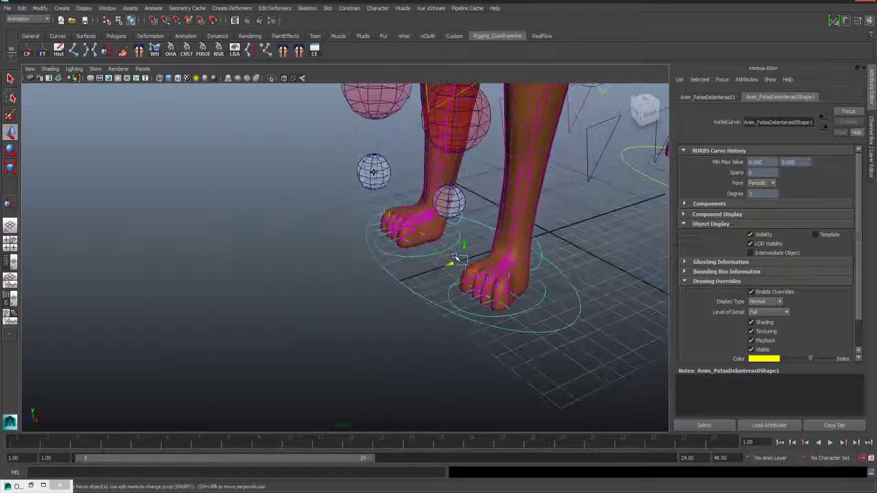
pyautogui.moveTo(460, 221); pyautogui.dragTo(441, 177, button='middle')
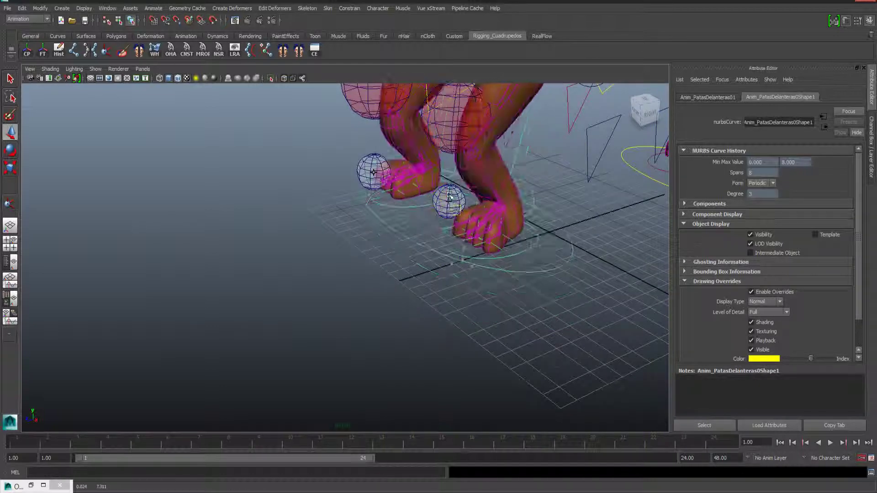
pyautogui.hotkey('ctrl', 'z')
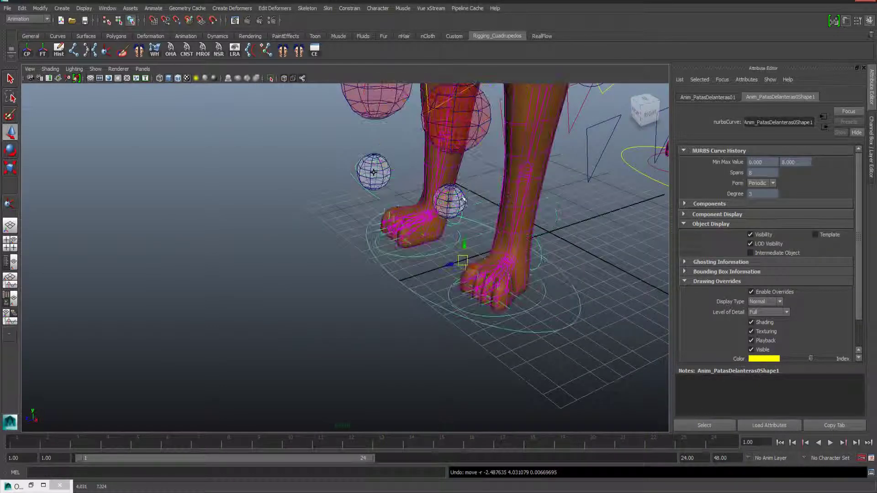
pyautogui.keyDown('alt'); pyautogui.moveTo(544, 248); pyautogui.dragTo(443, 277); pyautogui.keyUp('alt')
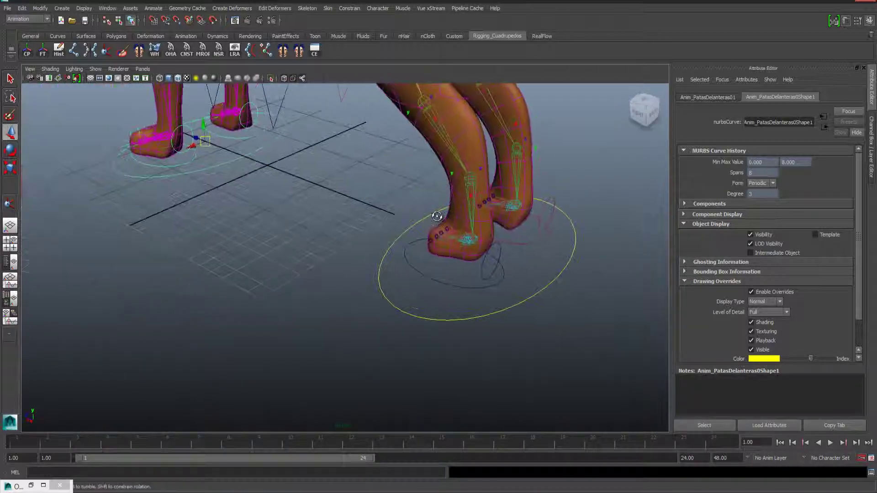
# Step: Lift a hind foot control to test the back leg, then undo the move
pyautogui.click(442, 277)
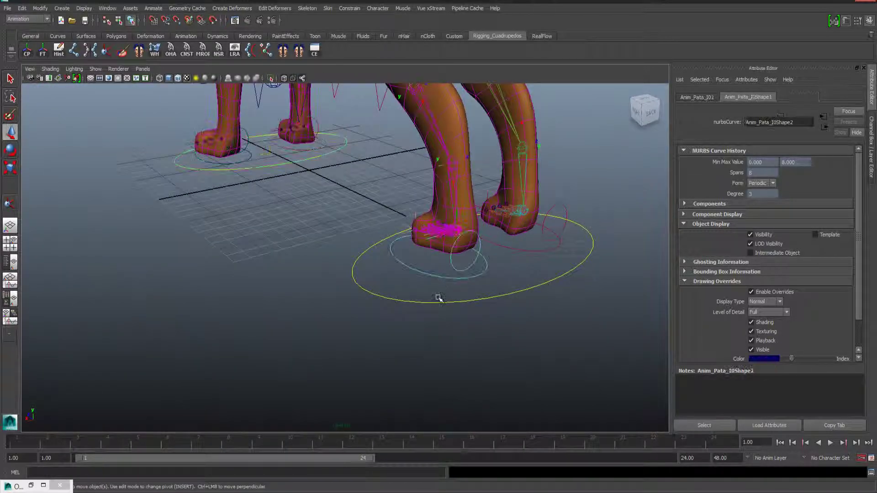
pyautogui.click(439, 304)
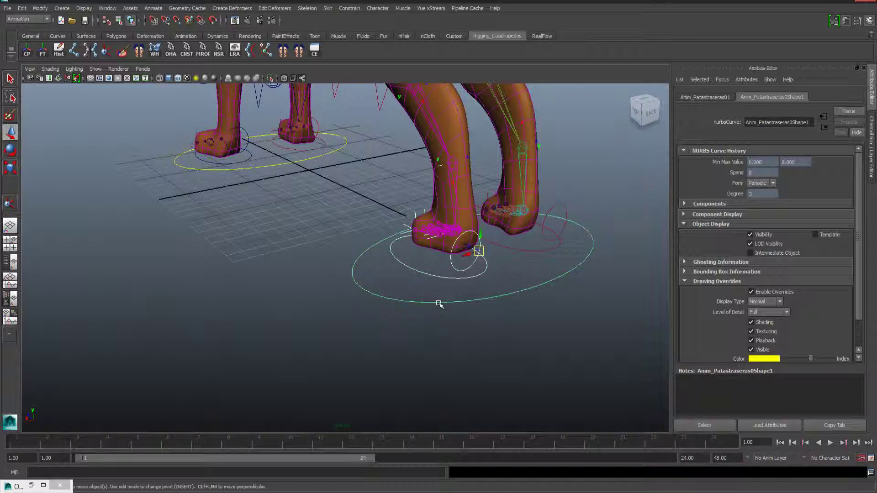
pyautogui.click(491, 287)
pyautogui.click(529, 251)
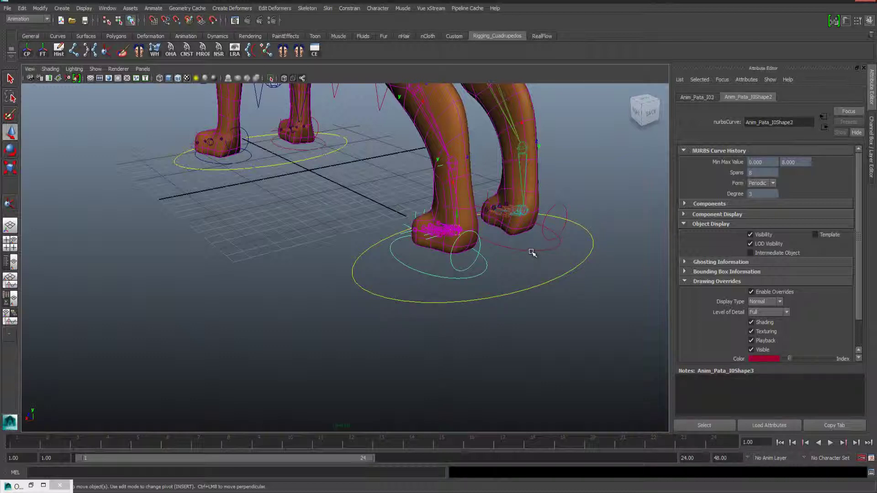
pyautogui.click(556, 279)
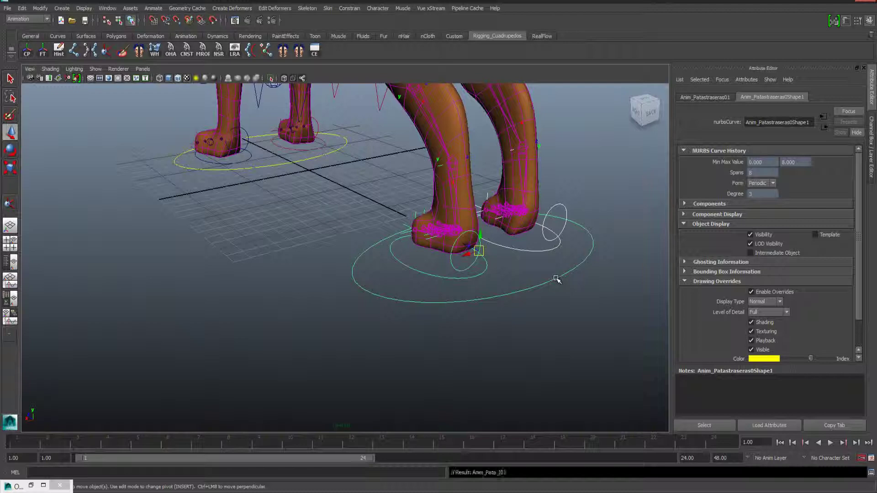
pyautogui.hotkey('ctrl', 'z')
pyautogui.hotkey('shift', 'z')
pyautogui.scroll(-2, 470, 251)
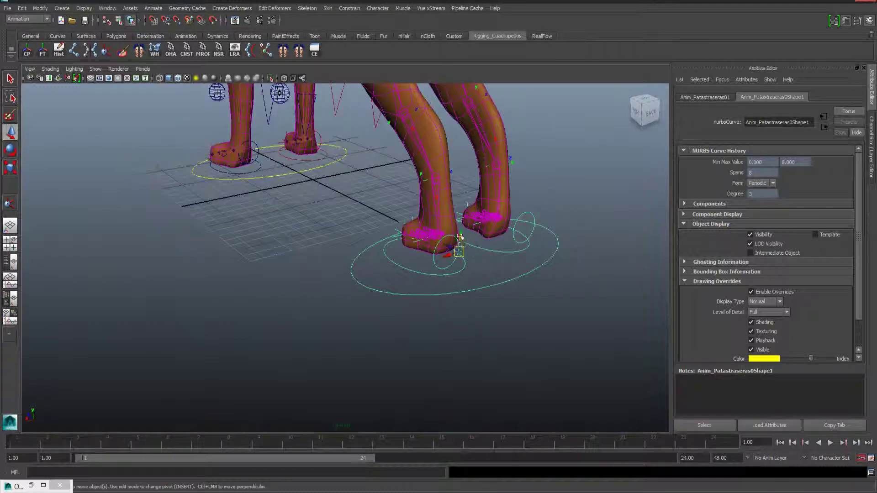
pyautogui.moveTo(459, 238); pyautogui.dragTo(460, 172)
pyautogui.hotkey('ctrl', 'z')
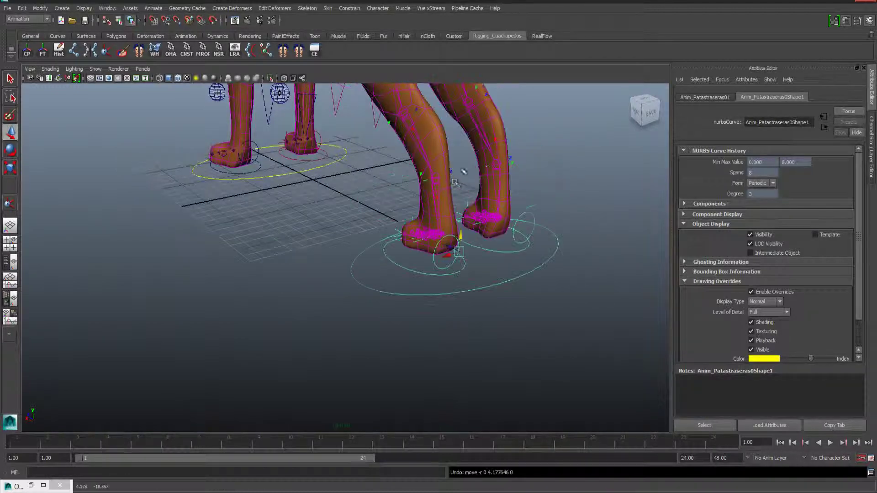
# Step: Deselect and orbit to a side view of the whole dog
pyautogui.click(323, 245)
pyautogui.keyDown('alt'); pyautogui.moveTo(323, 245); pyautogui.dragTo(274, 256); pyautogui.keyUp('alt')
pyautogui.keyDown('alt'); pyautogui.moveTo(274, 256); pyautogui.dragTo(173, 259, button='middle'); pyautogui.keyUp('alt')
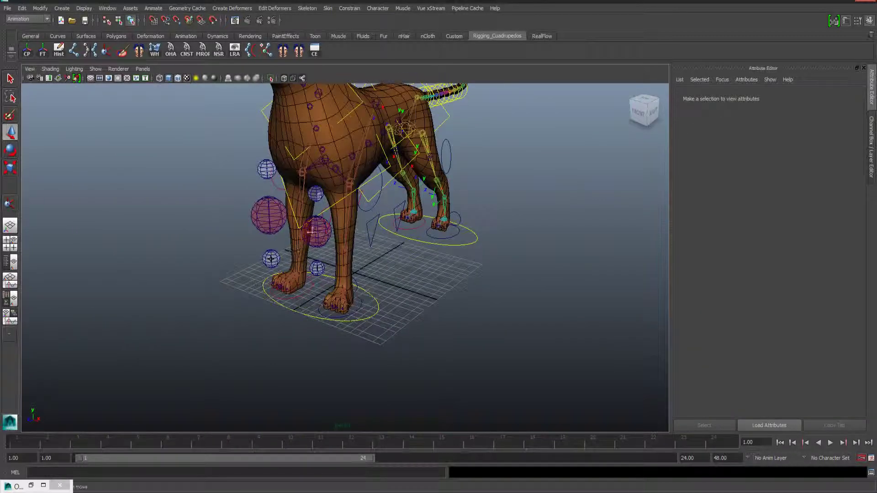
pyautogui.scroll(-5, 310, 231)
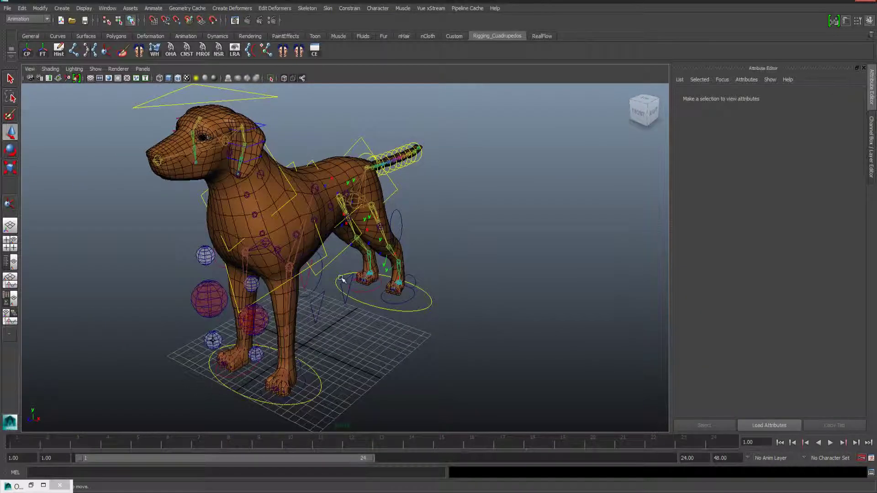
pyautogui.keyDown('alt'); pyautogui.moveTo(295, 336); pyautogui.dragTo(251, 207); pyautogui.keyUp('alt')
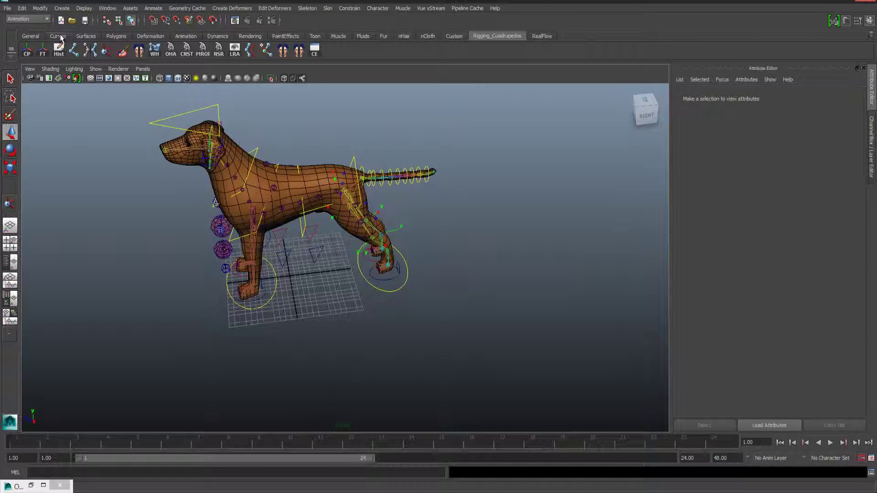
# Step: Create nurbsCircle1 at the origin and scale it in top view into an oval around all four paws
pyautogui.click(59, 37)
pyautogui.click(26, 50)
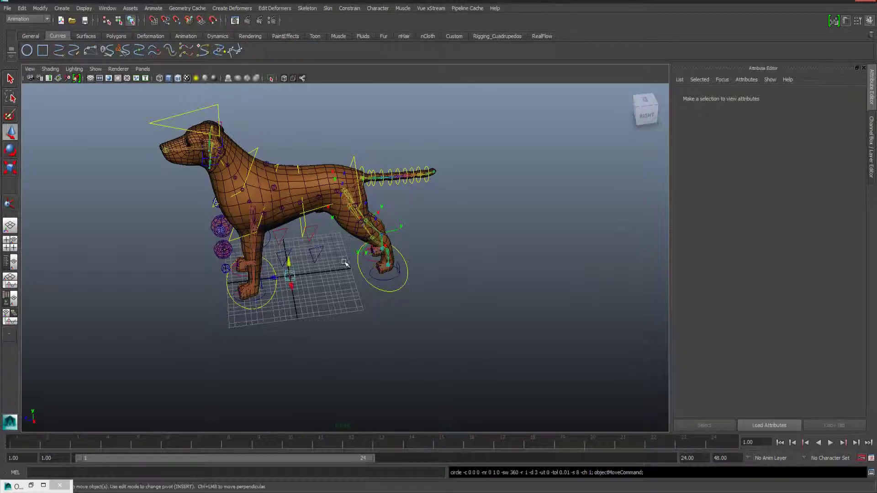
pyautogui.press('space')
pyautogui.press('space')
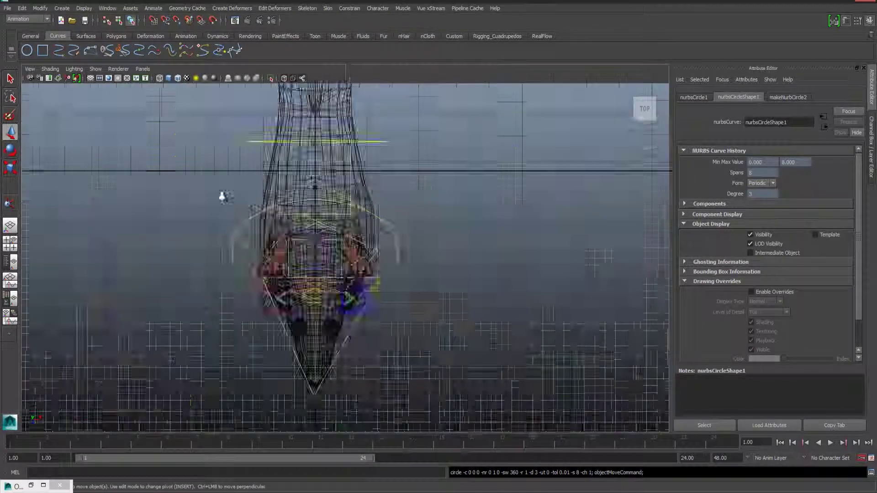
pyautogui.scroll(-3, 333, 226)
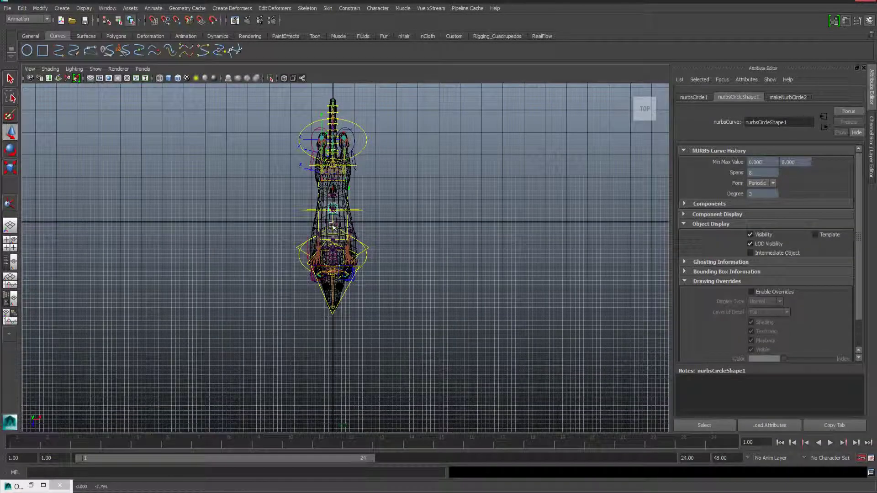
pyautogui.press('r')
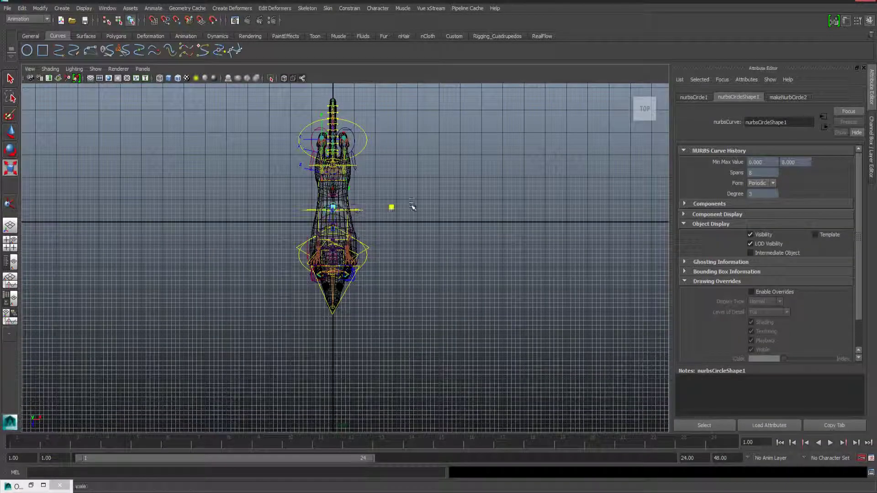
pyautogui.moveTo(356, 209); pyautogui.dragTo(523, 206)
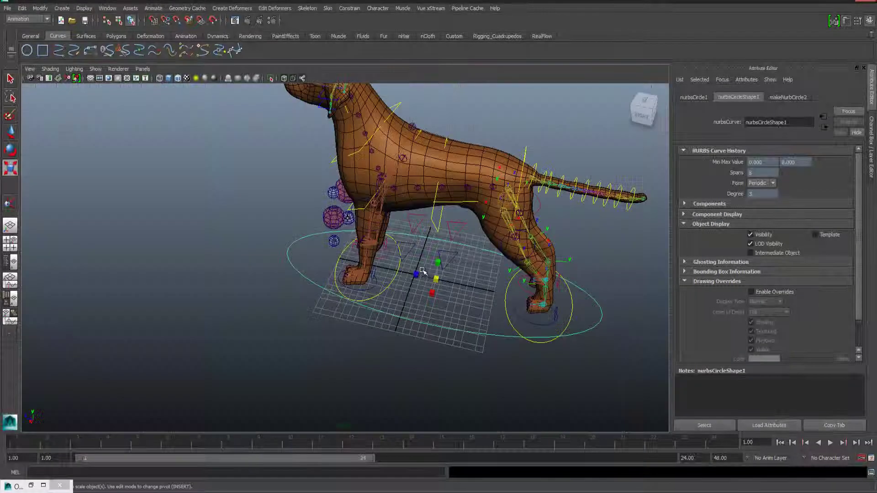
pyautogui.moveTo(421, 276); pyautogui.dragTo(418, 276)
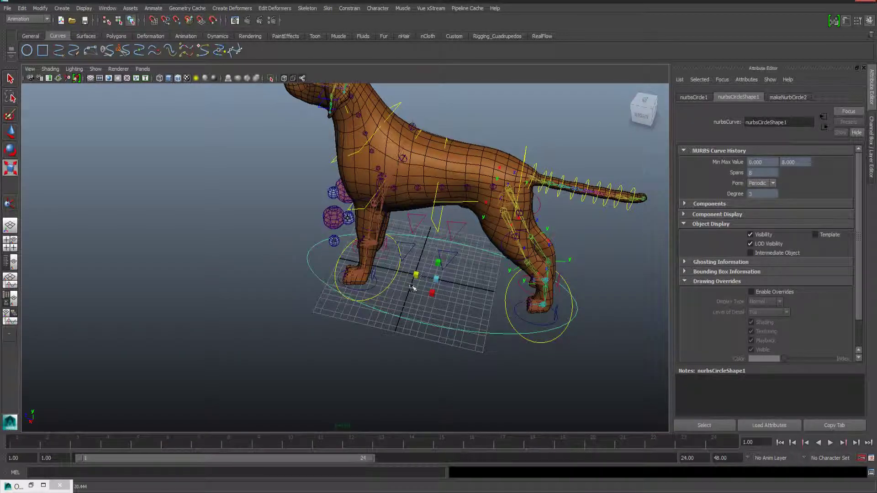
pyautogui.moveTo(430, 294); pyautogui.dragTo(432, 296)
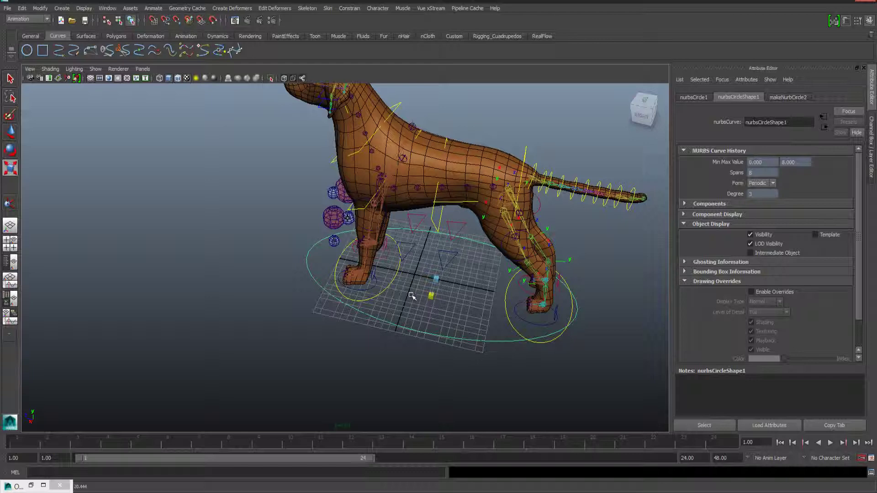
pyautogui.click(259, 299)
pyautogui.moveTo(227, 296)
pyautogui.keyDown('alt'); pyautogui.mouseDown()
pyautogui.moveTo(293, 257)
pyautogui.moveTo(322, 215)
pyautogui.moveTo(362, 186)
pyautogui.moveTo(425, 216)
pyautogui.moveTo(362, 256)
pyautogui.moveTo(319, 266)
pyautogui.mouseUp(); pyautogui.keyUp('alt')
pyautogui.click(408, 268)
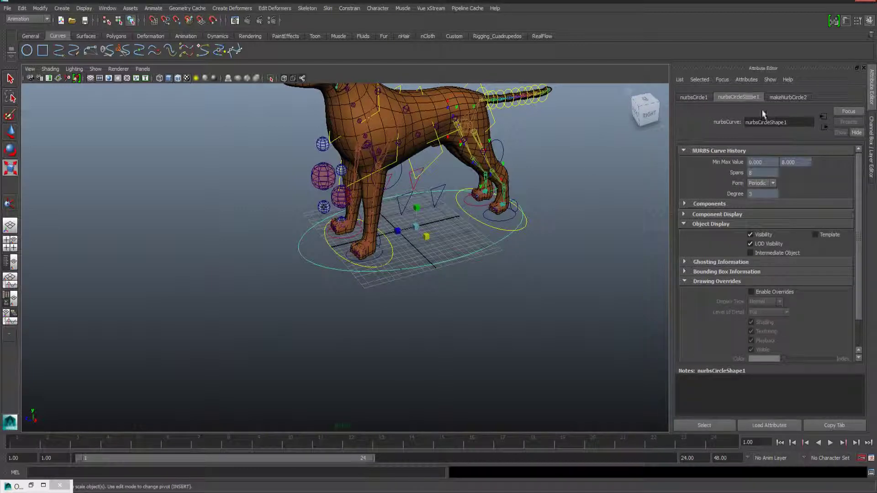
# Step: Rename the large circle to ControladorPerro01 in the Channel Box
pyautogui.click(872, 146)
pyautogui.doubleClick(805, 99)
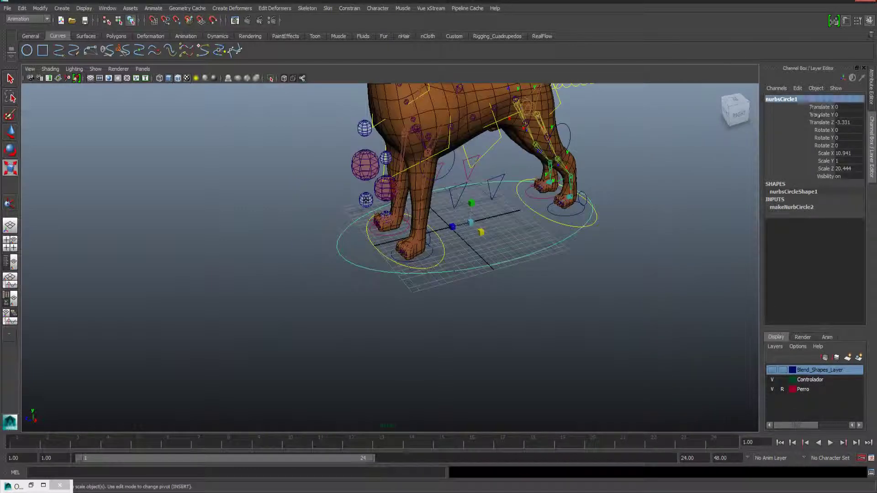
pyautogui.write('ControladorPerro01')
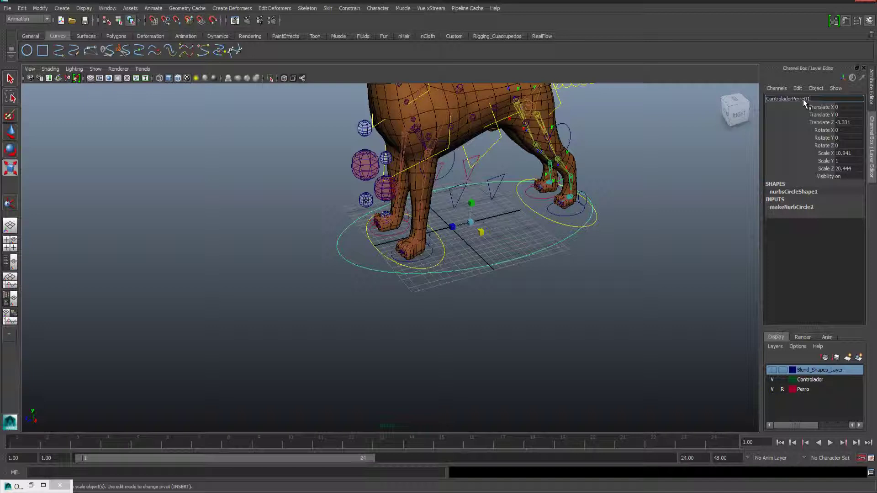
pyautogui.press('Return')
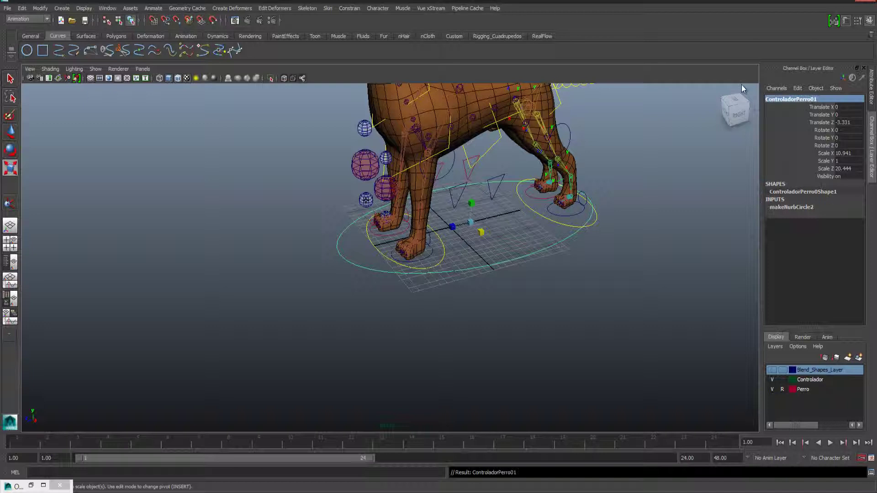
# Step: Freeze the circle's transforms and delete its construction history
pyautogui.click(491, 36)
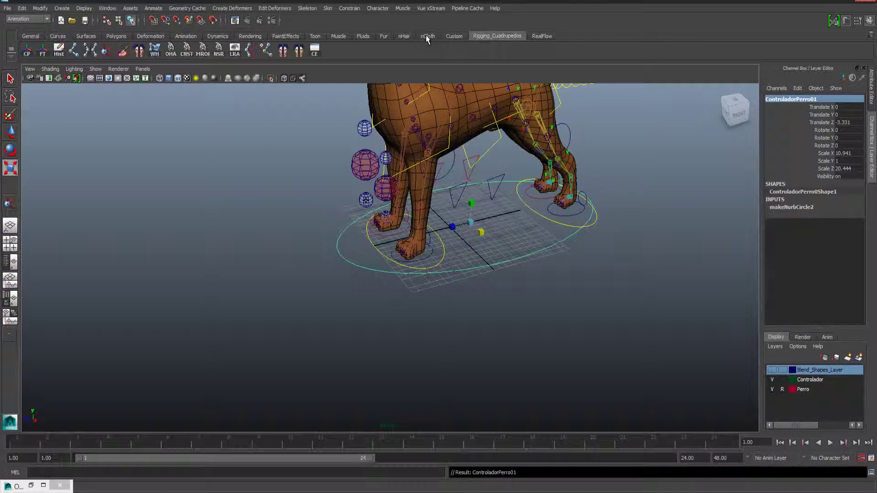
pyautogui.click(27, 51)
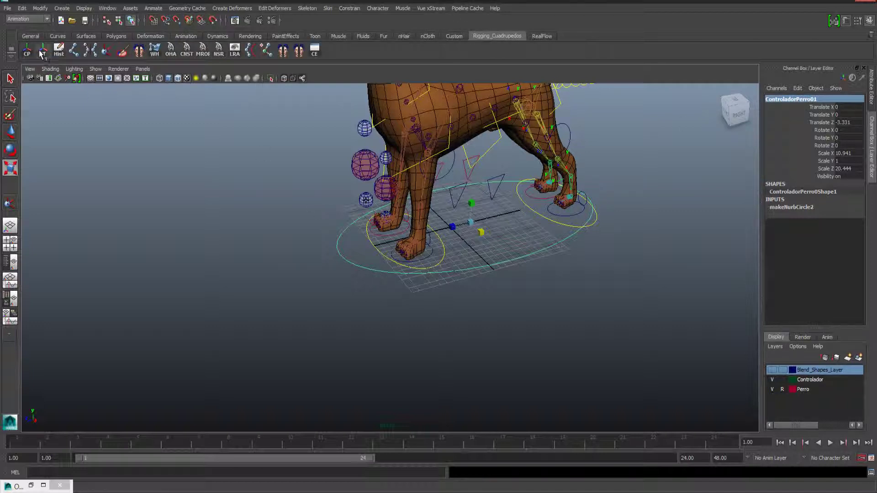
pyautogui.click(42, 50)
pyautogui.click(59, 51)
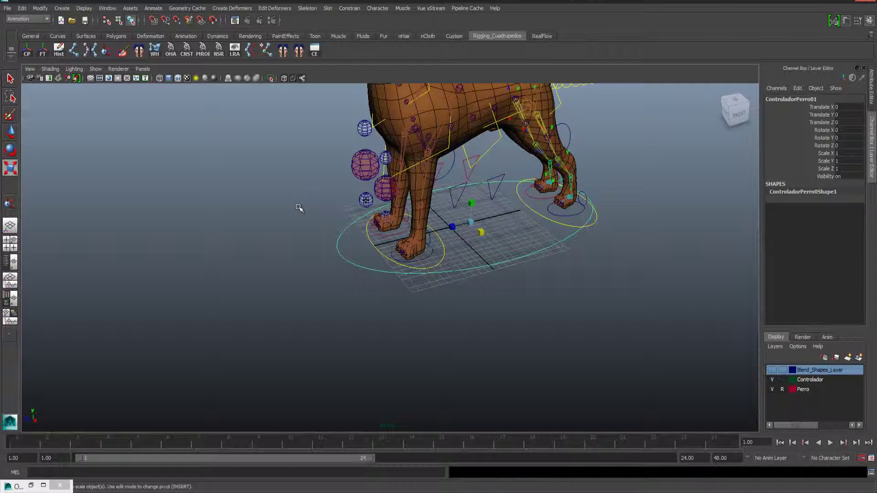
# Step: Enable drawing overrides on ControladorPerro01 and set its display colour to green
pyautogui.hotkey('ctrl', 'a')
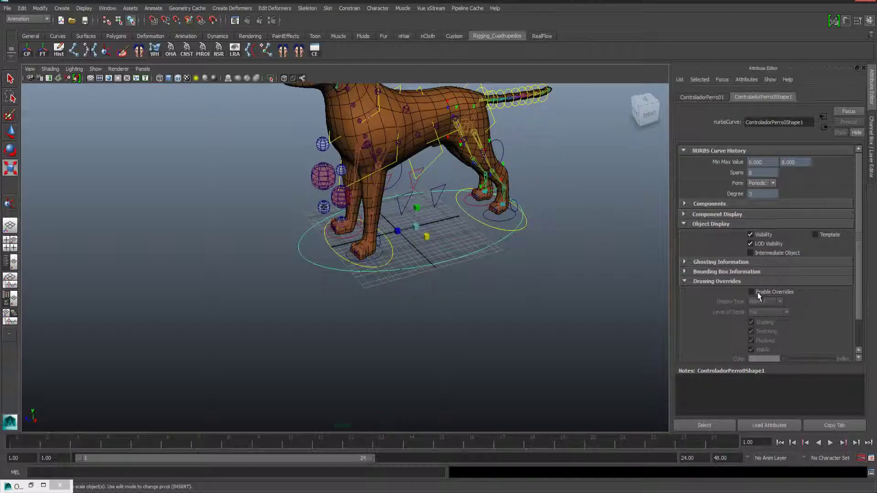
pyautogui.click(752, 292)
pyautogui.moveTo(783, 359); pyautogui.dragTo(821, 359)
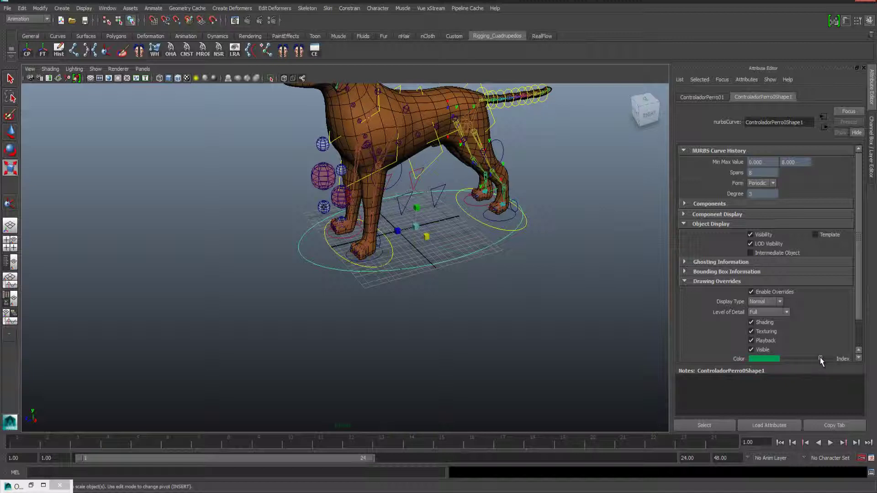
# Step: Zoom in on the feet and reselect the large ControladorPerro01 circle
pyautogui.click(562, 303)
pyautogui.scroll(3, 562, 301)
pyautogui.scroll(2, 562, 283)
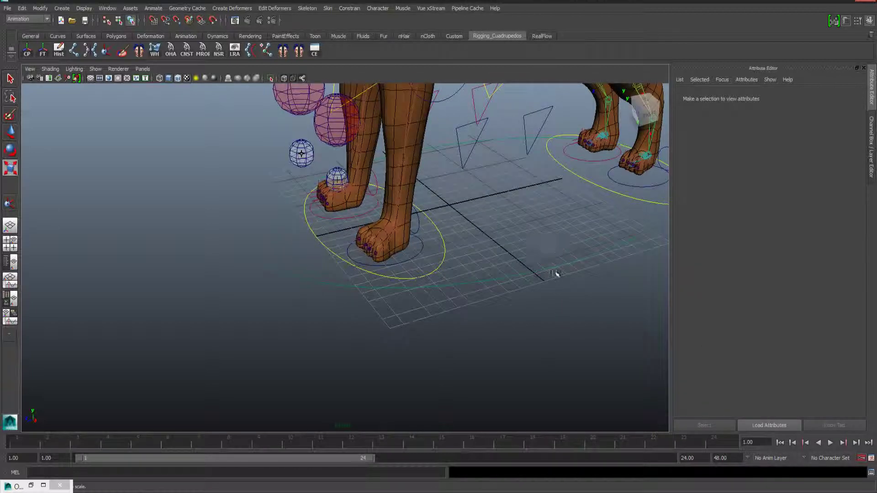
pyautogui.click(555, 273)
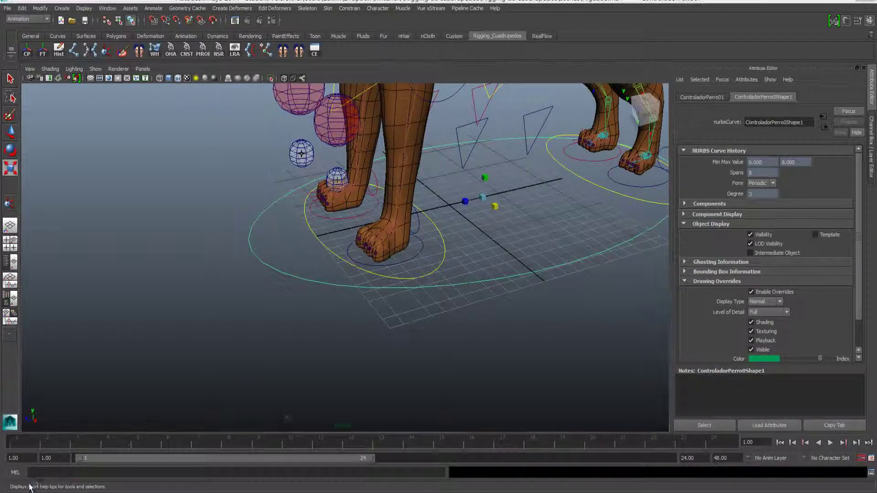
# Step: Parent curve1 through Anim_PatasTraseras01 under the Esqueleto group in the Outliner
pyautogui.hotkey('shift', 'o')
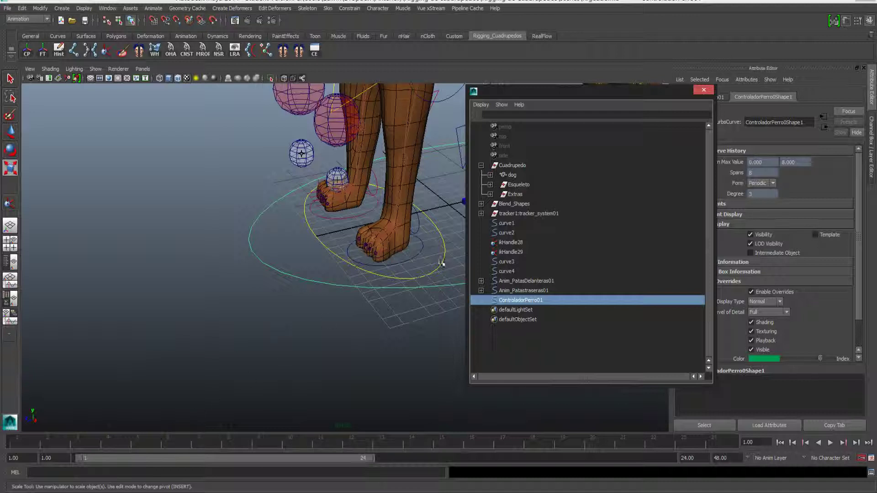
pyautogui.click(504, 223)
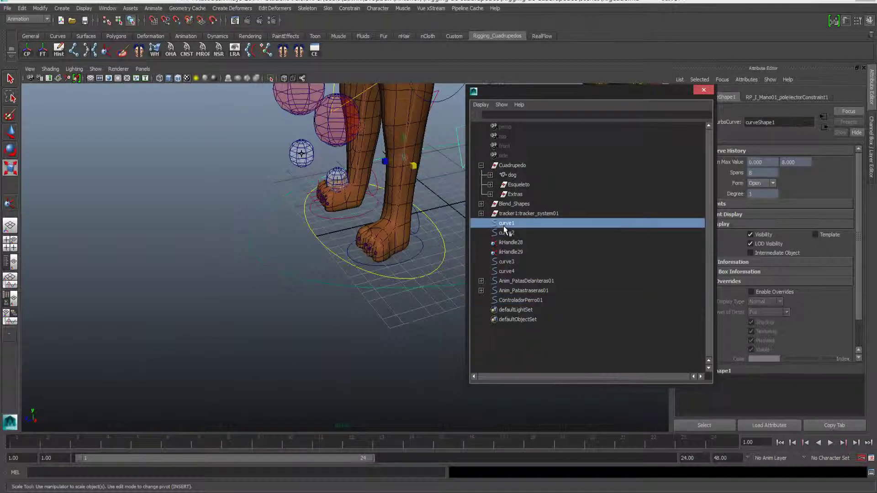
pyautogui.click(507, 233)
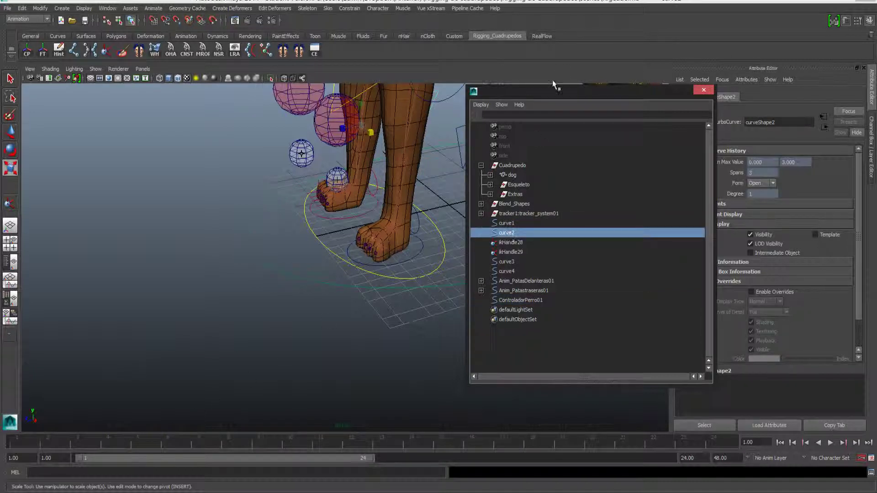
pyautogui.moveTo(520, 91)
pyautogui.mouseDown()
pyautogui.moveTo(146, 108)
pyautogui.moveTo(101, 99)
pyautogui.mouseUp()
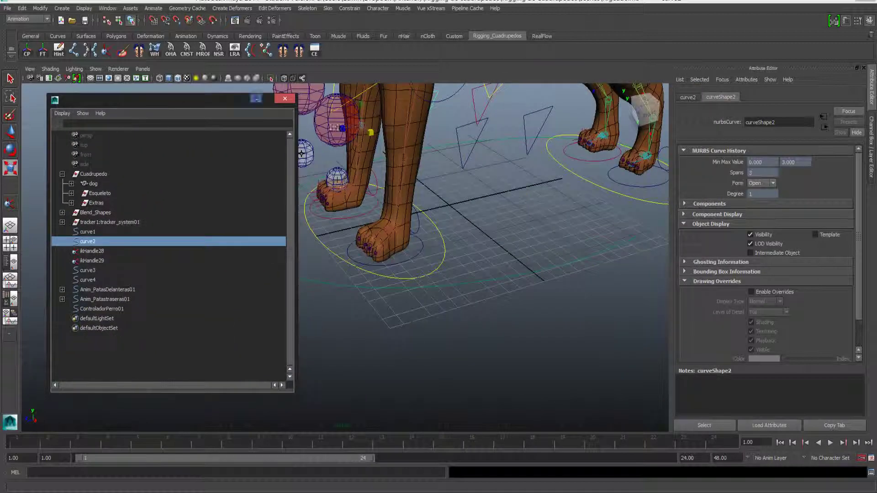
pyautogui.click(88, 232)
pyautogui.keyDown('shift'); pyautogui.click(107, 299); pyautogui.keyUp('shift')
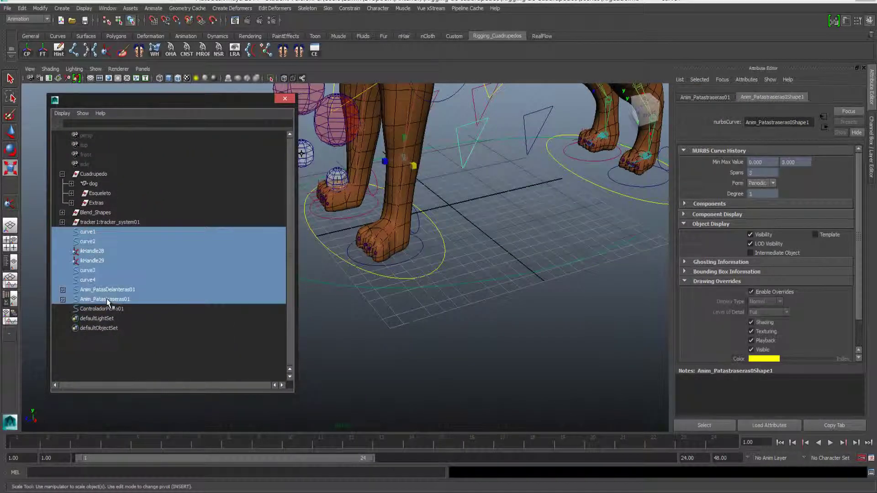
pyautogui.keyDown('ctrl'); pyautogui.click(100, 193); pyautogui.keyUp('ctrl')
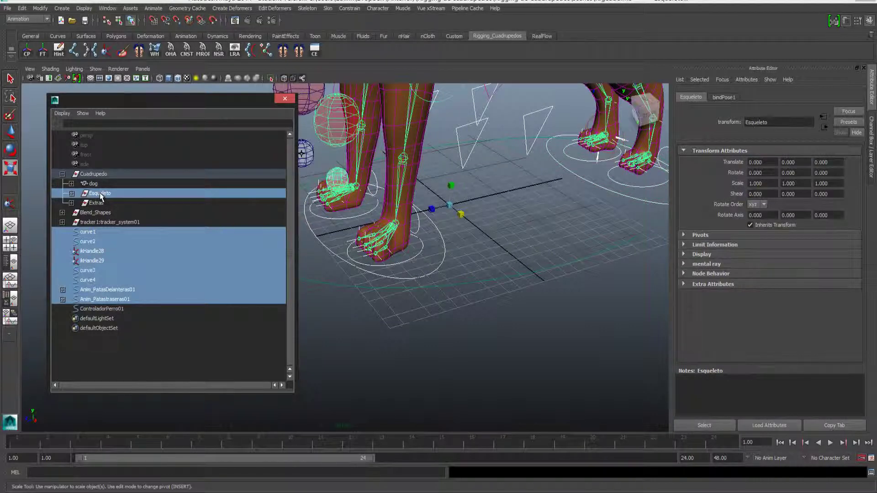
pyautogui.press('p')
# Step: Test-scale the whole dog rig, then undo the scale
pyautogui.scroll(-3, 317, 192)
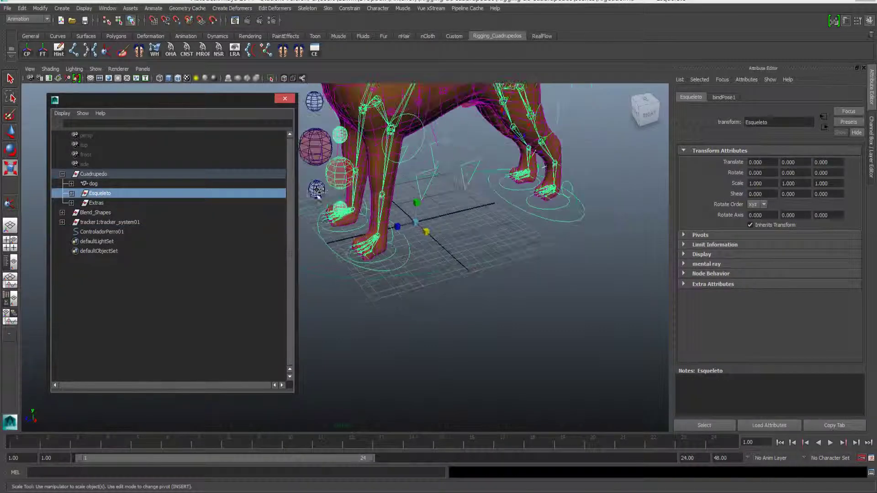
pyautogui.scroll(-2, 317, 192)
pyautogui.scroll(-3, 411, 298)
pyautogui.scroll(-2, 411, 298)
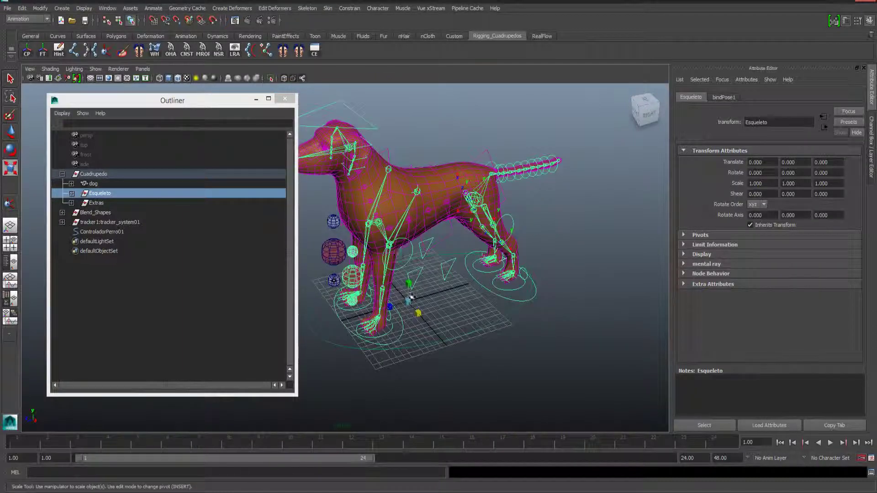
pyautogui.moveTo(409, 303); pyautogui.dragTo(531, 329)
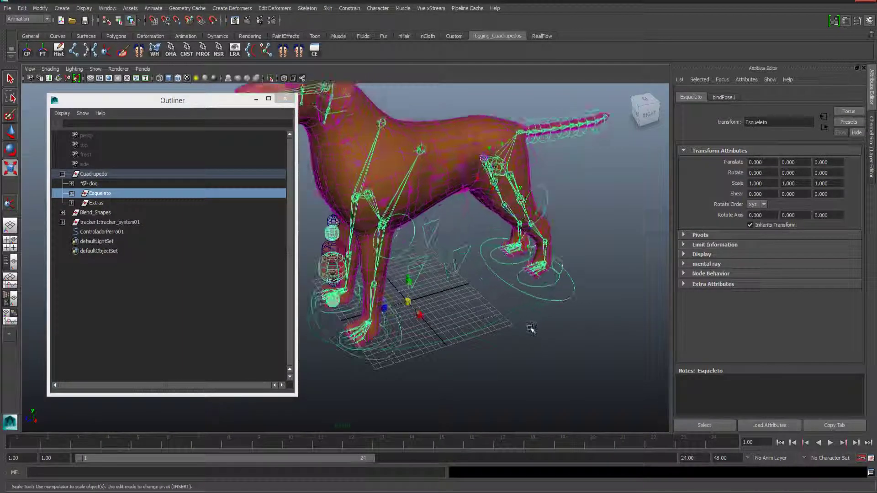
pyautogui.hotkey('ctrl', 'z')
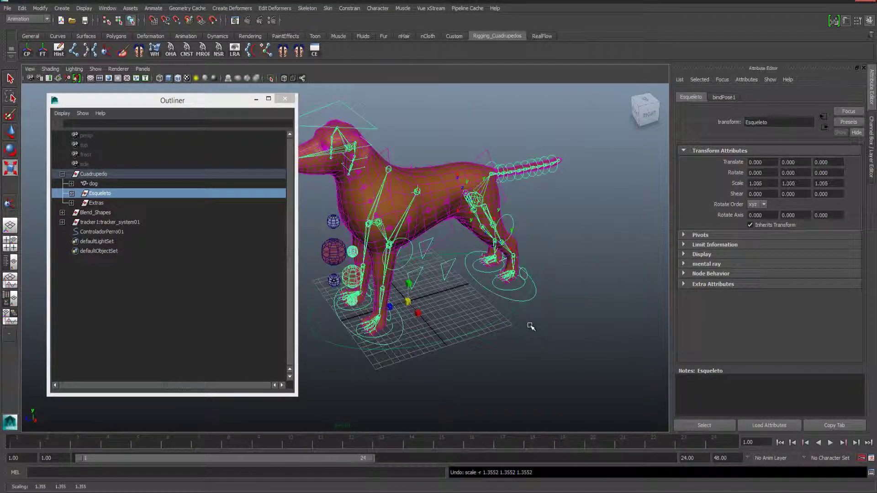
# Step: Parent the Esqueleto group under ControladorPerro01 in the Outliner
pyautogui.click(108, 294)
pyautogui.click(99, 193)
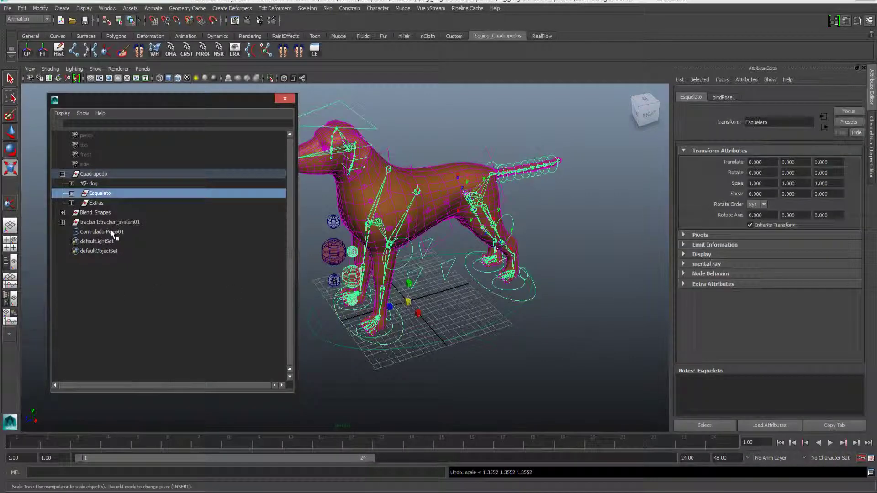
pyautogui.click(101, 231)
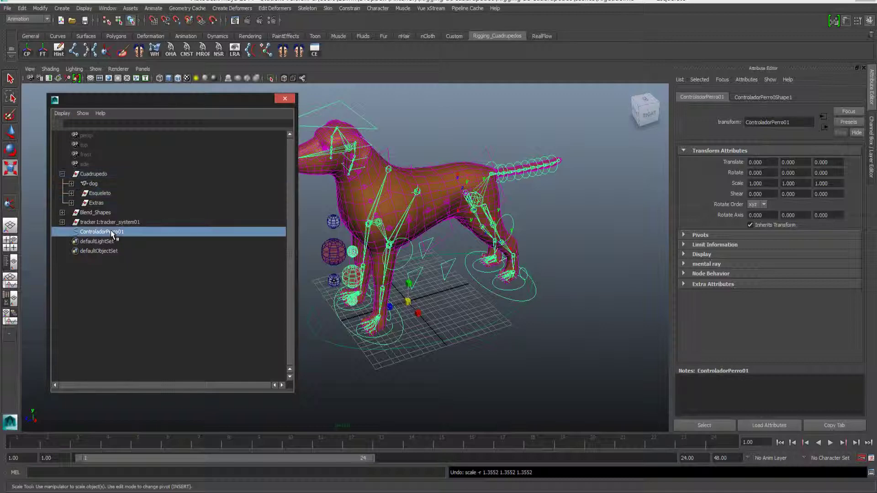
pyautogui.click(102, 194)
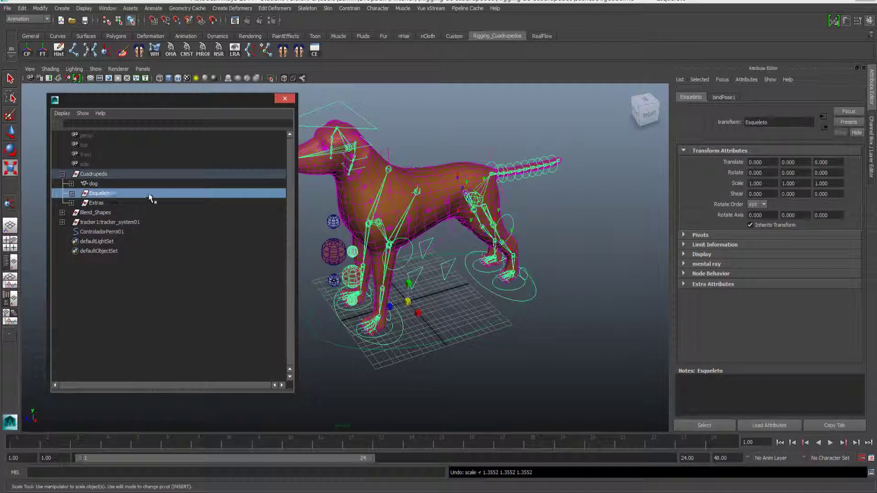
pyautogui.keyDown('ctrl'); pyautogui.click(109, 232); pyautogui.keyUp('ctrl')
pyautogui.press('p')
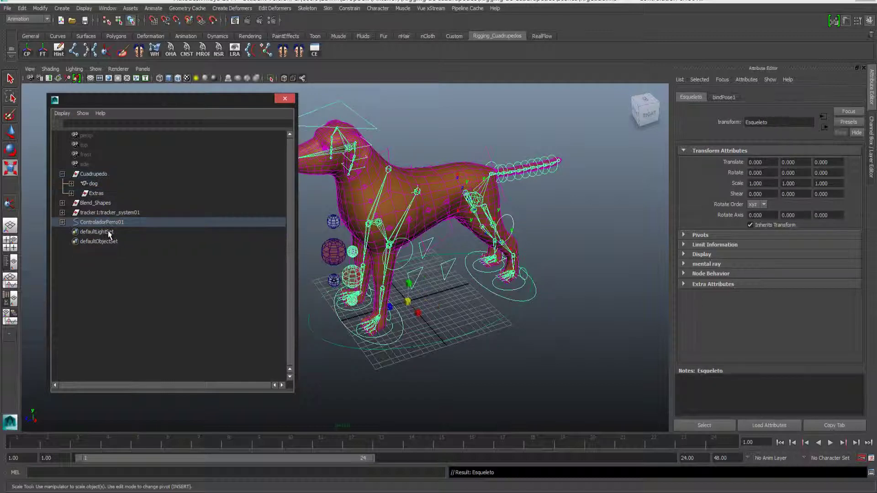
# Step: Test scaling, moving and rotating the rig via ControladorPerro01, undoing each change
pyautogui.click(104, 225)
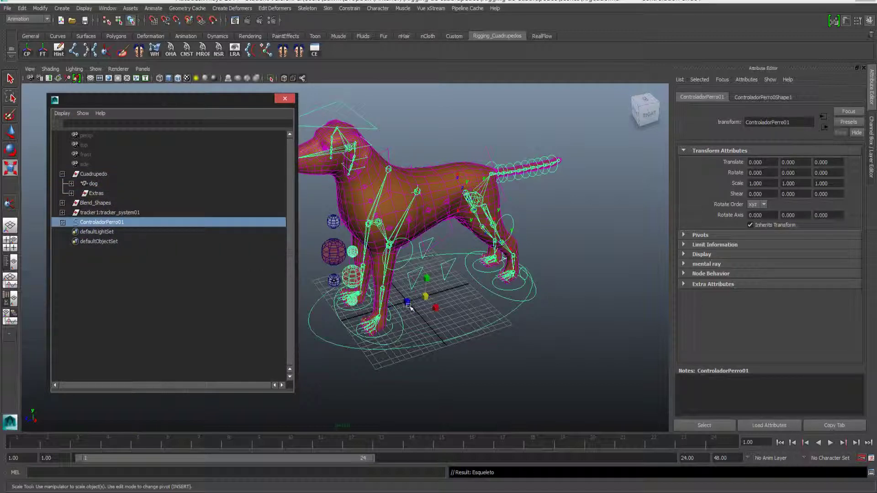
pyautogui.moveTo(443, 303); pyautogui.dragTo(565, 344)
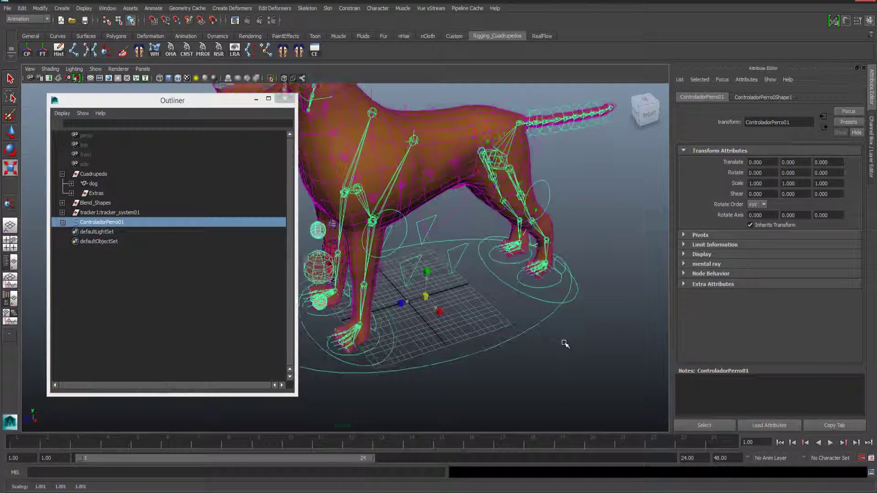
pyautogui.hotkey('ctrl', 'z')
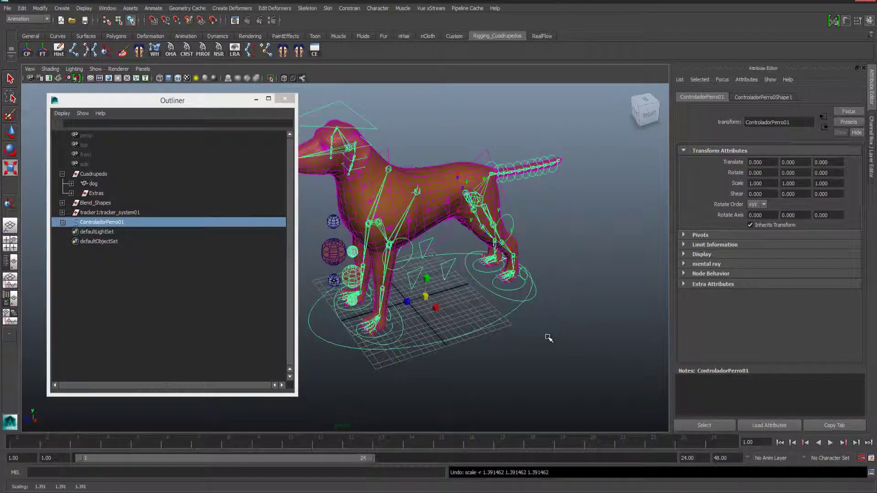
pyautogui.press('w')
pyautogui.moveTo(402, 303)
pyautogui.mouseDown()
pyautogui.moveTo(302, 326)
pyautogui.moveTo(471, 297)
pyautogui.mouseUp()
pyautogui.press('e')
pyautogui.hotkey('ctrl', 'z')
pyautogui.hotkey('ctrl', 'z')
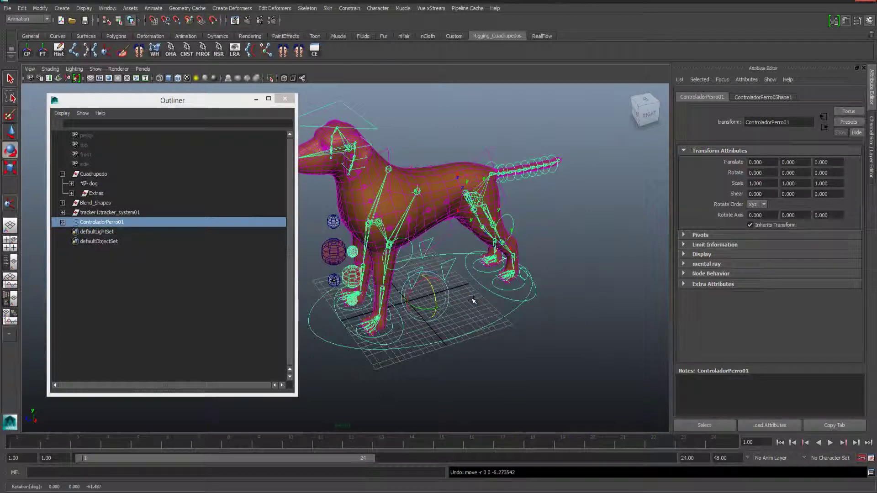
# Step: Parent tracker1:tracker_system01 under Esqueleto inside ControladorPerro01
pyautogui.click(871, 142)
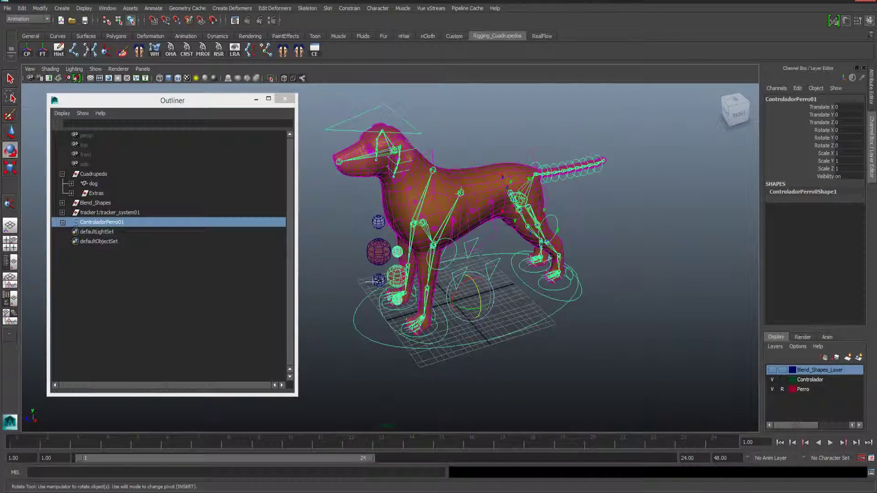
pyautogui.keyDown('alt'); pyautogui.moveTo(378, 281); pyautogui.dragTo(375, 254); pyautogui.keyUp('alt')
pyautogui.click(375, 254)
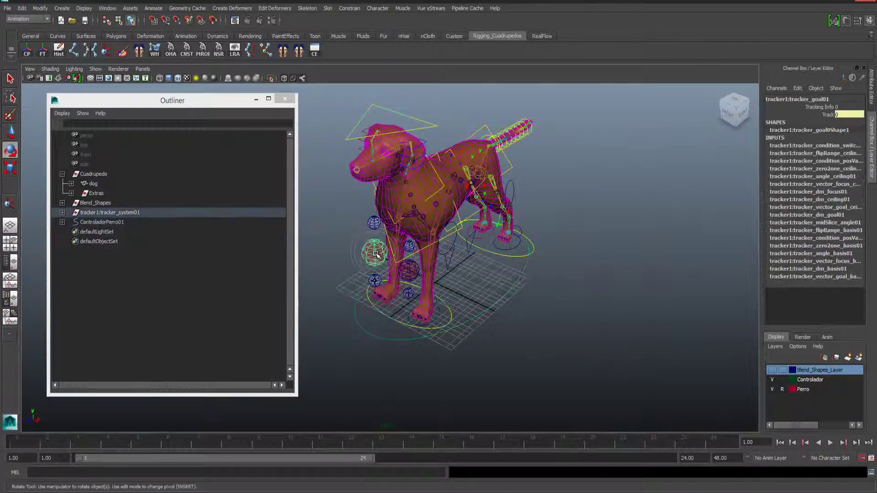
pyautogui.click(114, 213)
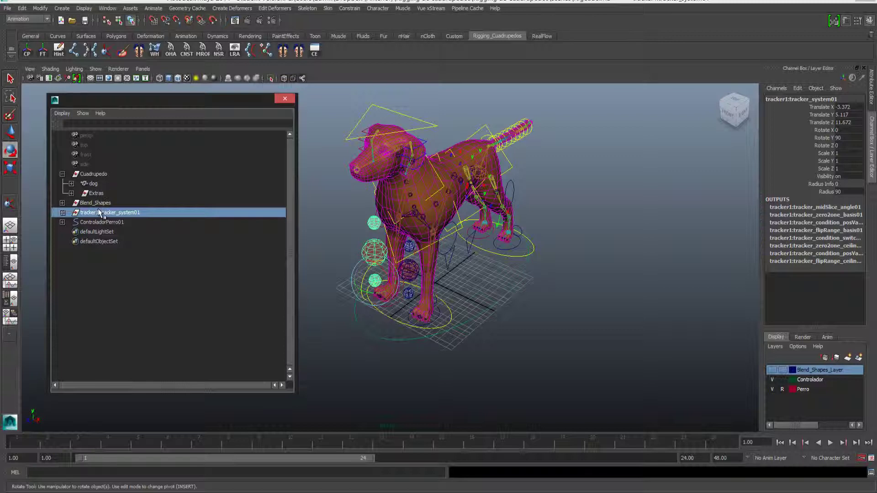
pyautogui.click(63, 221)
pyautogui.moveTo(99, 234); pyautogui.dragTo(100, 234, button='middle')
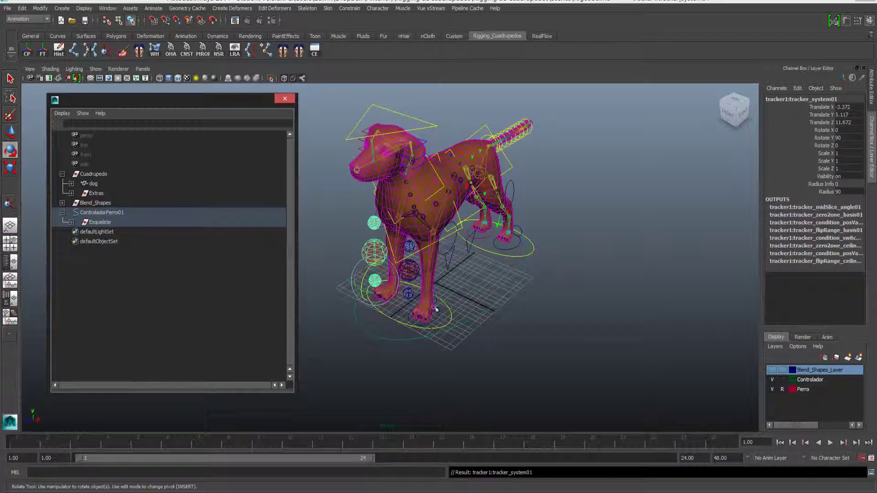
# Step: Test-move the rig with ControladorPerro01, undo it, and minimise the Outliner
pyautogui.click(469, 319)
pyautogui.press('w')
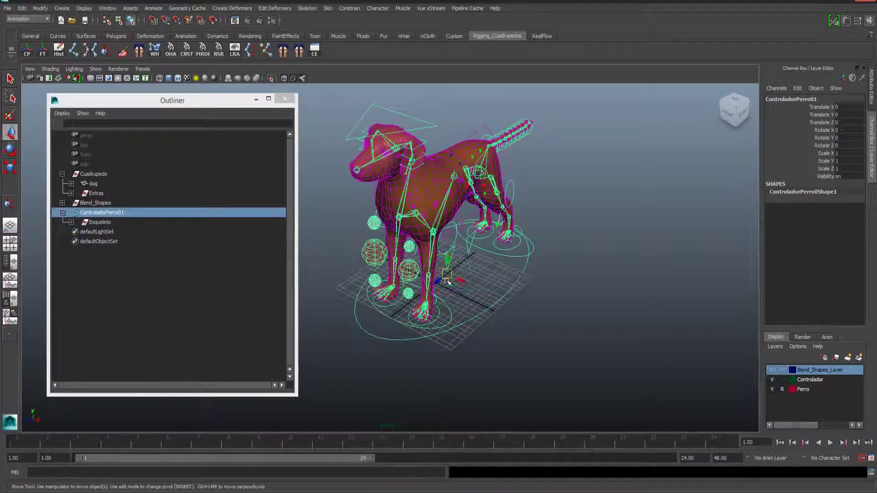
pyautogui.moveTo(437, 282); pyautogui.dragTo(333, 328)
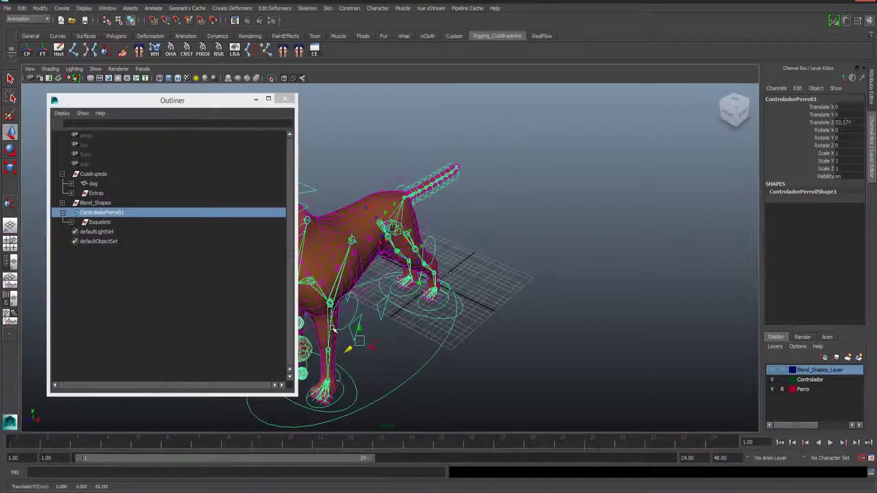
pyautogui.hotkey('ctrl', 'z')
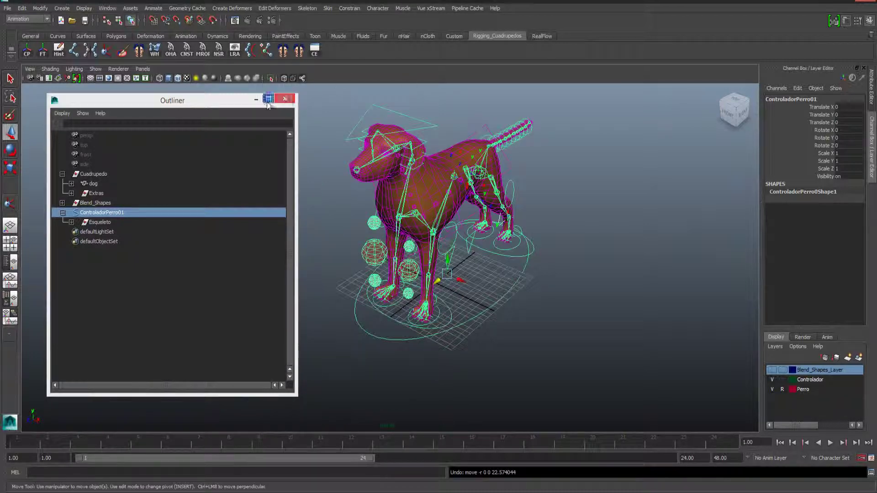
pyautogui.click(257, 99)
pyautogui.click(576, 208)
pyautogui.keyDown('alt'); pyautogui.moveTo(587, 205); pyautogui.dragTo(496, 220); pyautogui.keyUp('alt')
pyautogui.scroll(3, 493, 220)
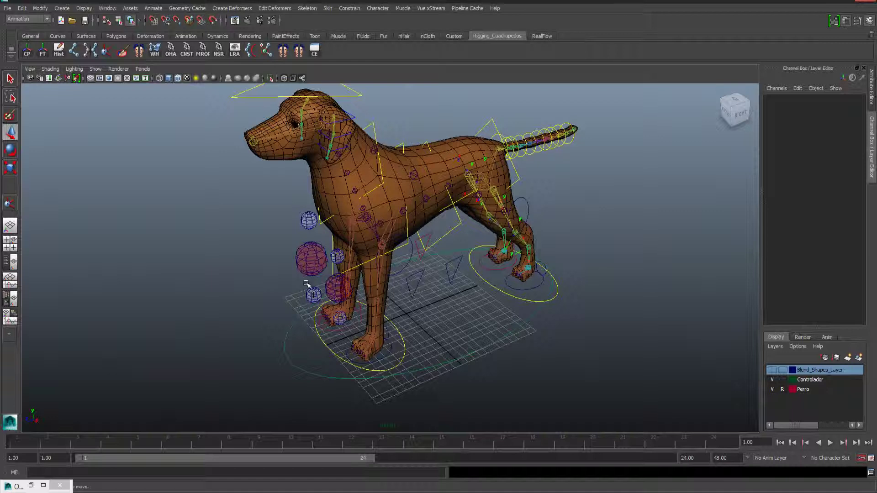
# Step: Set tracker_system01's Visibility to off in the Channel Box
pyautogui.click(31, 486)
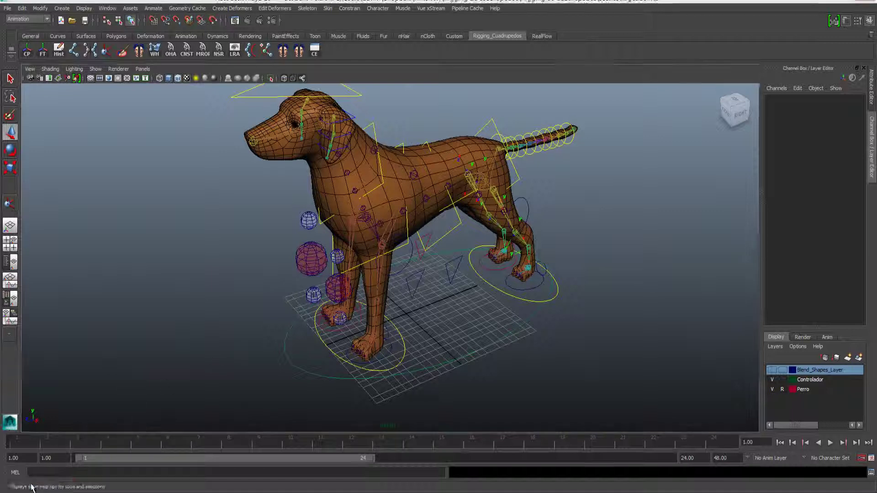
pyautogui.click(72, 222)
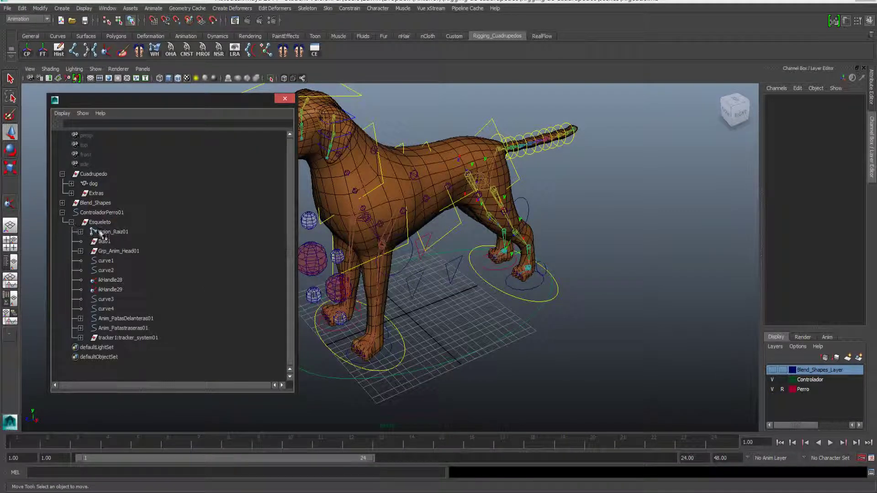
pyautogui.click(340, 290)
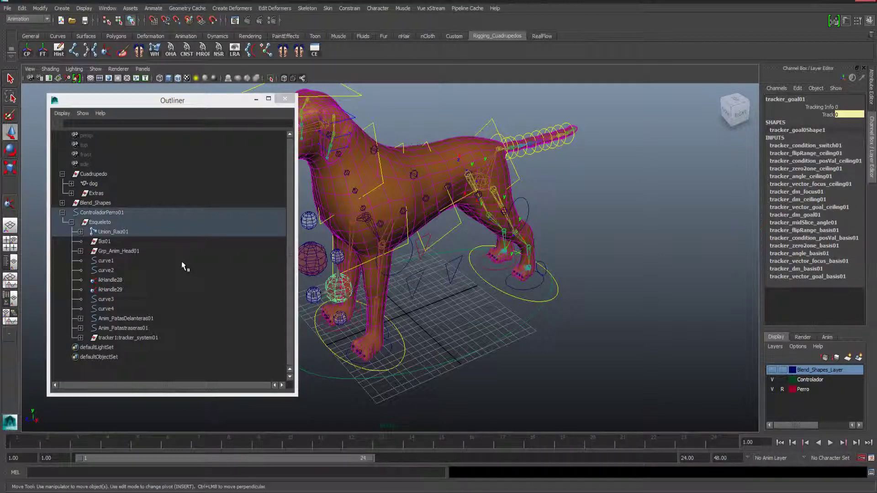
pyautogui.press('f')
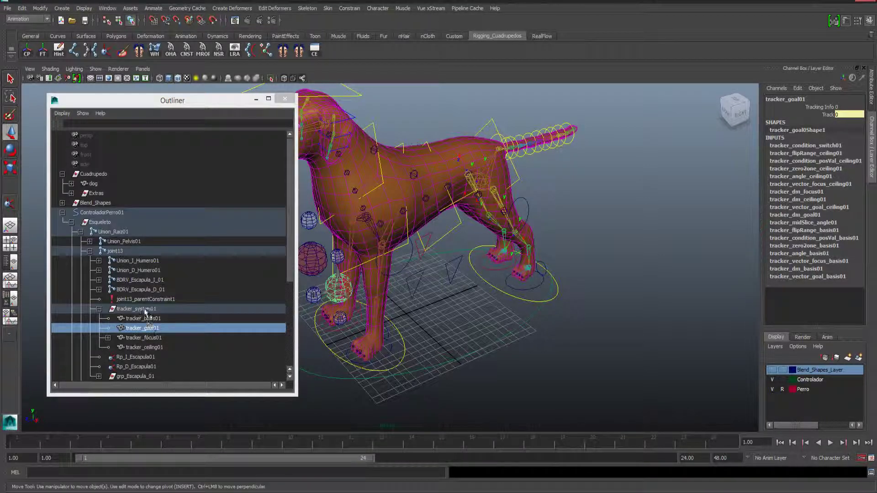
pyautogui.click(145, 309)
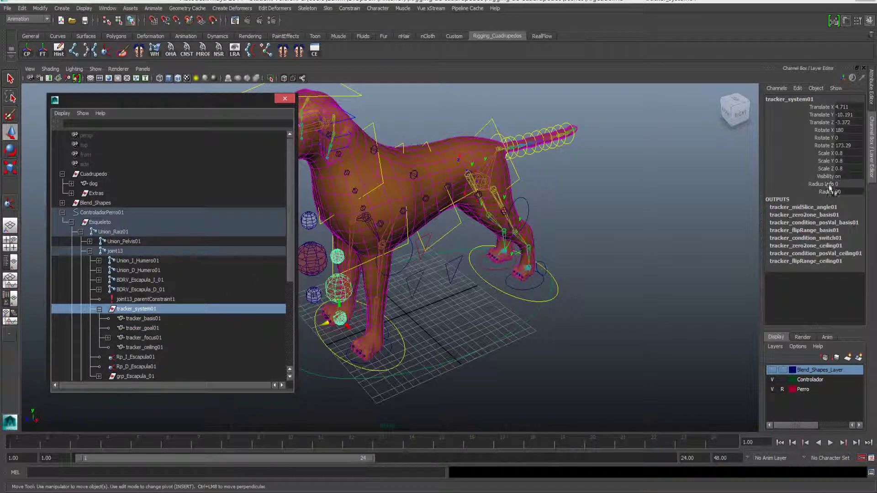
pyautogui.click(844, 177)
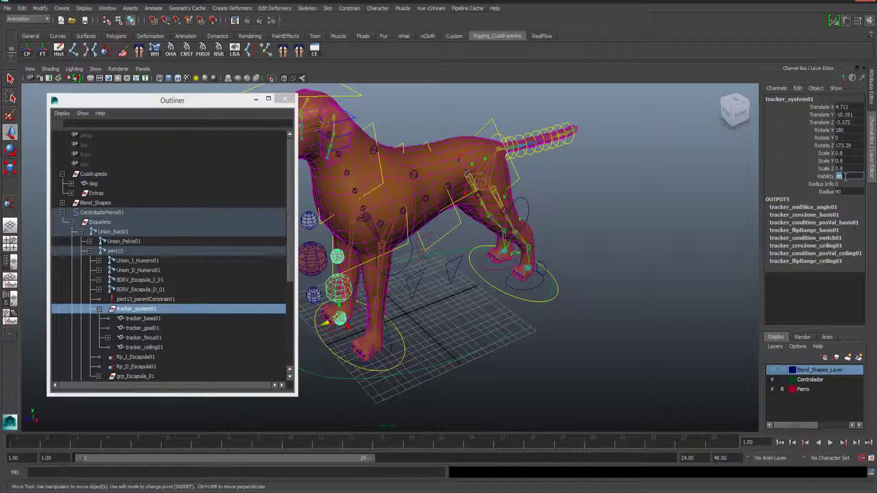
pyautogui.write('0')
pyautogui.write('off')
pyautogui.press('Return')
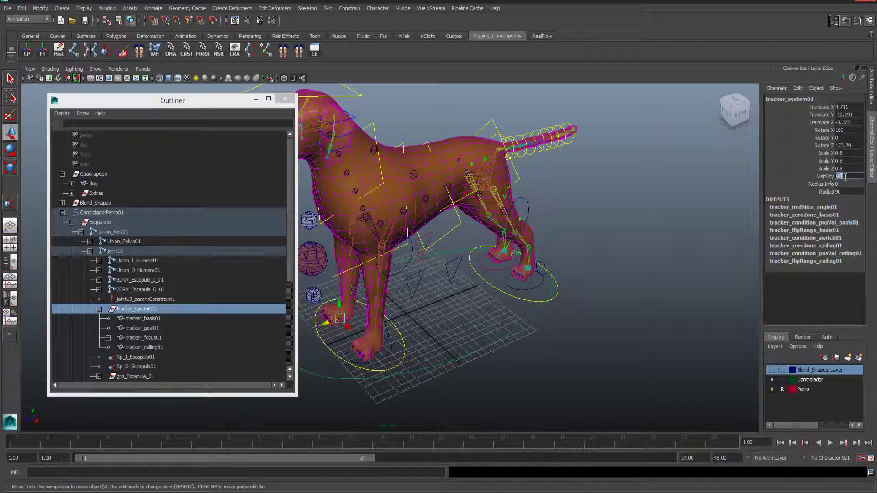
# Step: Turn off tracker1:tracker_system01's Visibility and close the Outliner
pyautogui.scroll(-3, 149, 239)
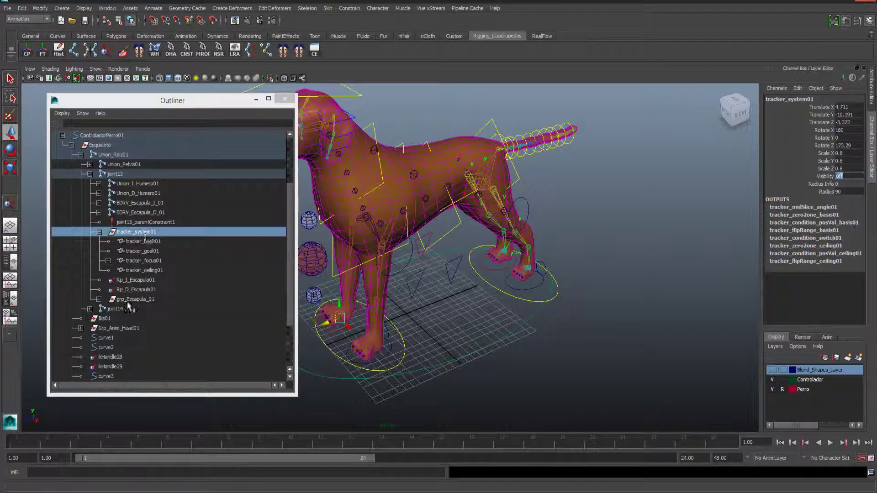
pyautogui.moveTo(175, 101); pyautogui.dragTo(123, 108)
pyautogui.click(300, 267)
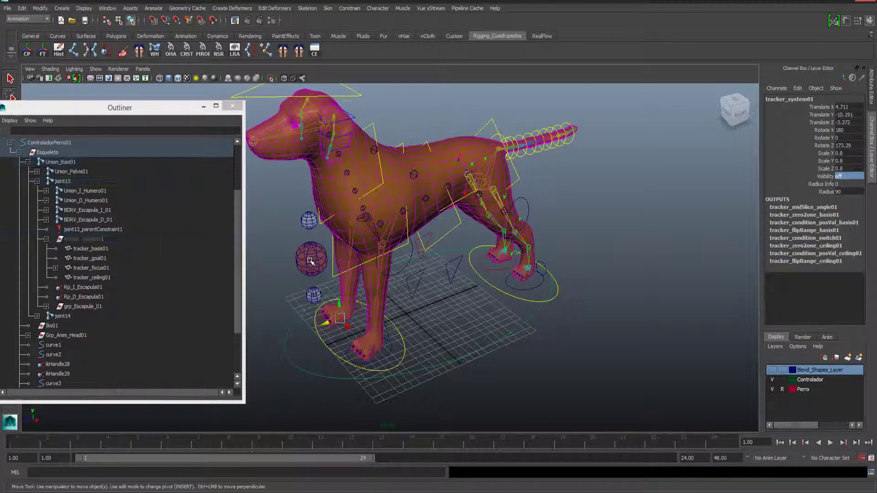
pyautogui.scroll(-3, 130, 294)
pyautogui.click(88, 354)
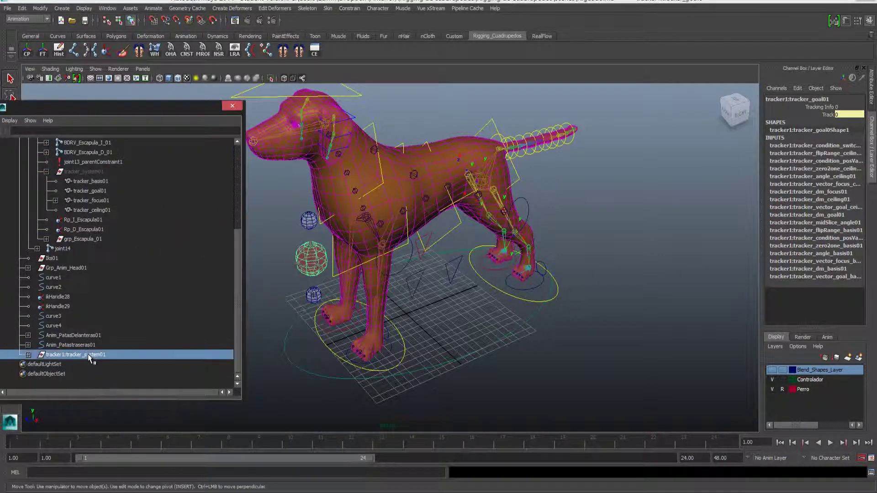
pyautogui.click(846, 183)
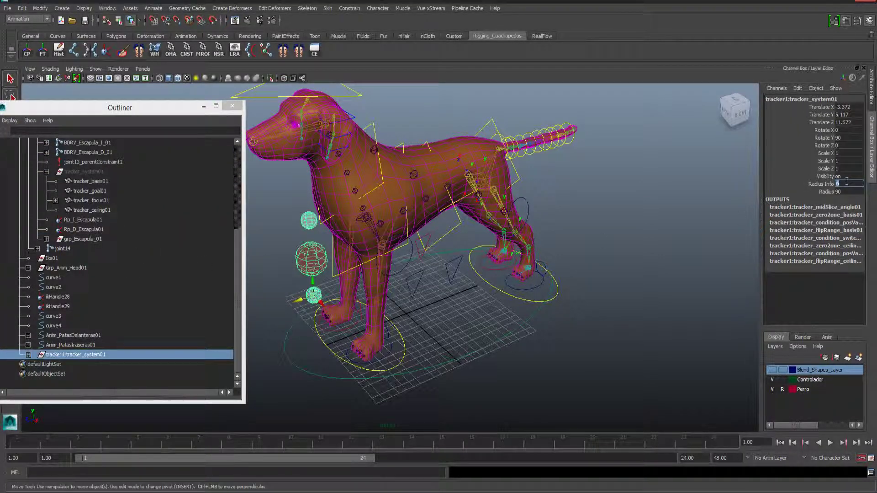
pyautogui.click(848, 176)
pyautogui.write('ff')
pyautogui.press('Return')
pyautogui.click(233, 106)
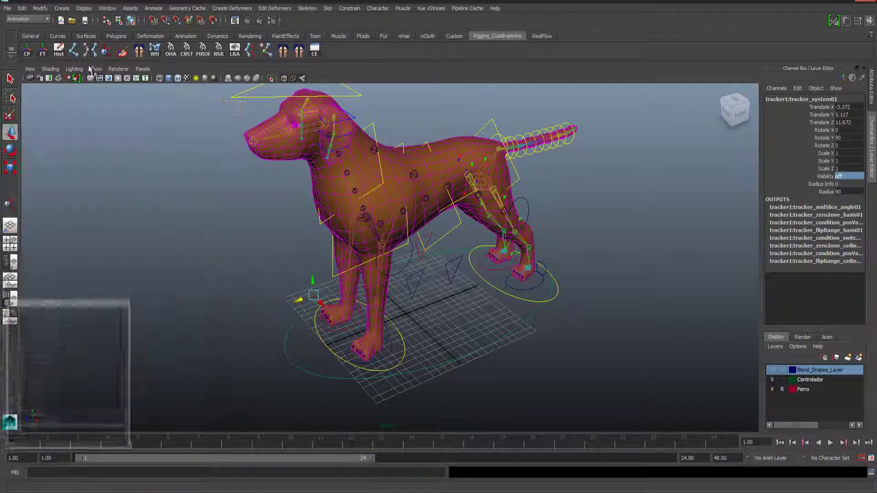
# Step: Hide Joints and IK Handles via the viewport Show menu, then deselect the rig
pyautogui.click(94, 68)
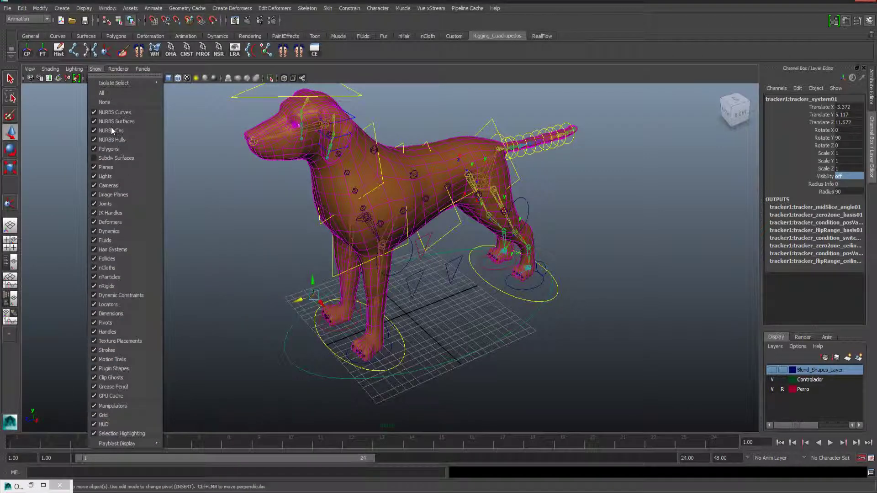
pyautogui.click(102, 204)
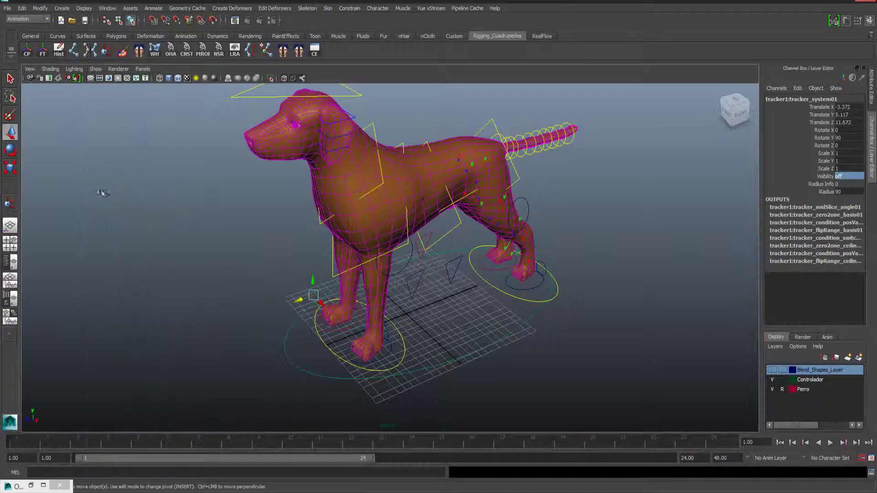
pyautogui.click(95, 69)
pyautogui.click(121, 210)
pyautogui.click(186, 237)
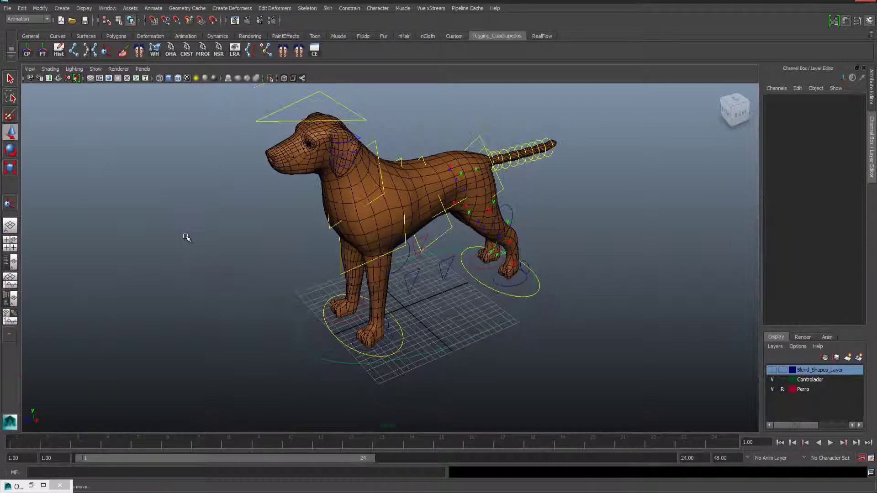
pyautogui.moveTo(156, 243)
pyautogui.keyDown('alt'); pyautogui.mouseDown()
pyautogui.moveTo(300, 245)
pyautogui.moveTo(198, 231)
pyautogui.moveTo(172, 244)
pyautogui.moveTo(471, 241)
pyautogui.moveTo(284, 224)
pyautogui.moveTo(275, 236)
pyautogui.moveTo(366, 246)
pyautogui.moveTo(418, 237)
pyautogui.mouseUp(); pyautogui.keyUp('alt')
pyautogui.scroll(-1, 417, 237)
pyautogui.scroll(1, 358, 279)
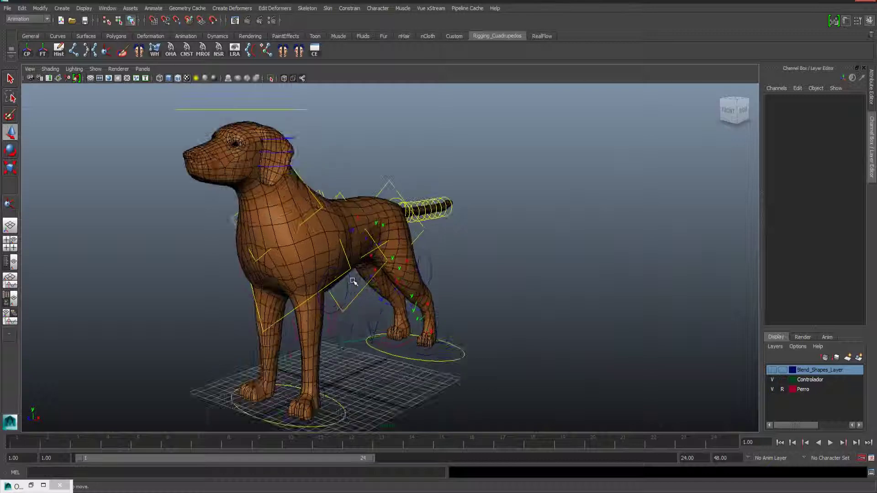
pyautogui.scroll(1, 347, 292)
pyautogui.scroll(1, 331, 310)
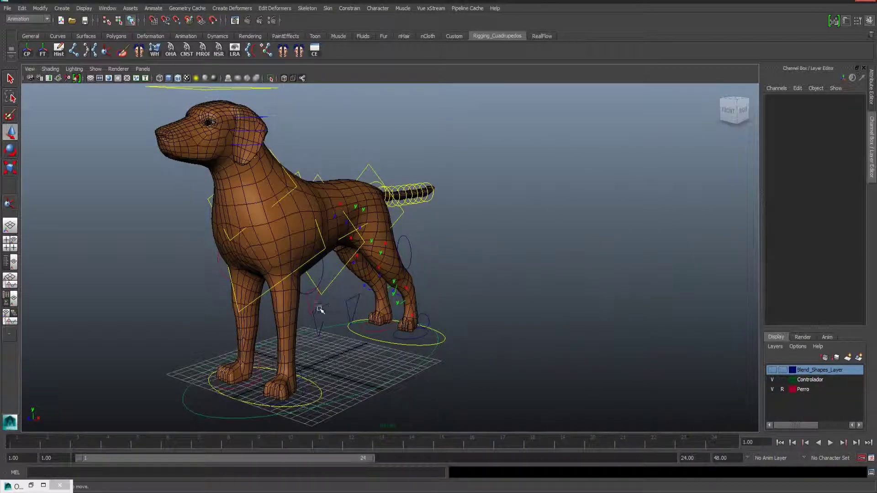
pyautogui.scroll(-3, 313, 308)
pyautogui.keyDown('alt'); pyautogui.moveTo(313, 308); pyautogui.dragTo(402, 308); pyautogui.keyUp('alt')
pyautogui.moveTo(274, 274)
pyautogui.keyDown('alt'); pyautogui.mouseDown()
pyautogui.moveTo(221, 251)
pyautogui.moveTo(268, 293)
pyautogui.moveTo(309, 297)
pyautogui.moveTo(278, 296)
pyautogui.mouseUp(); pyautogui.keyUp('alt')
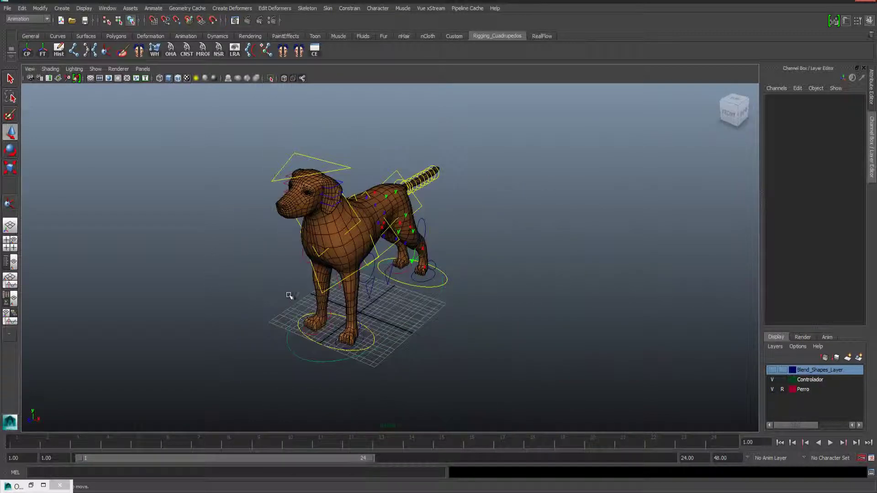
pyautogui.scroll(3, 289, 296)
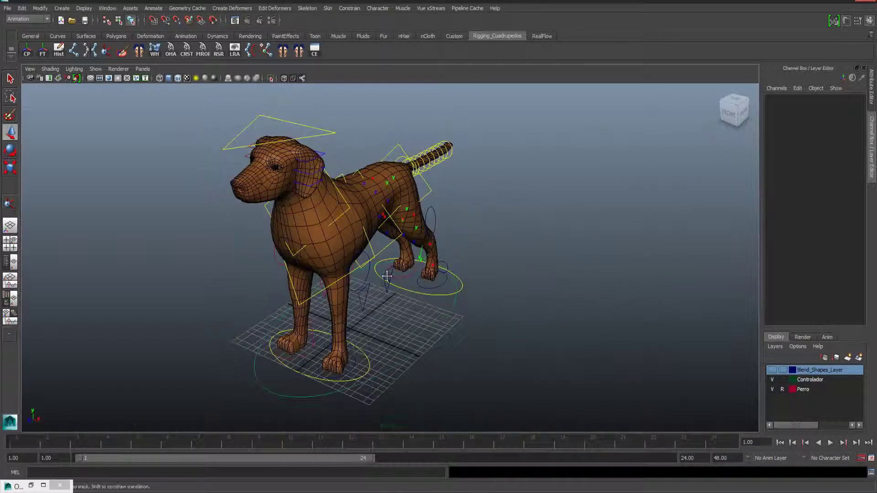
pyautogui.moveTo(386, 275)
pyautogui.keyDown('alt'); pyautogui.mouseDown()
pyautogui.moveTo(352, 251)
pyautogui.moveTo(359, 271)
pyautogui.moveTo(383, 274)
pyautogui.mouseUp(); pyautogui.keyUp('alt')
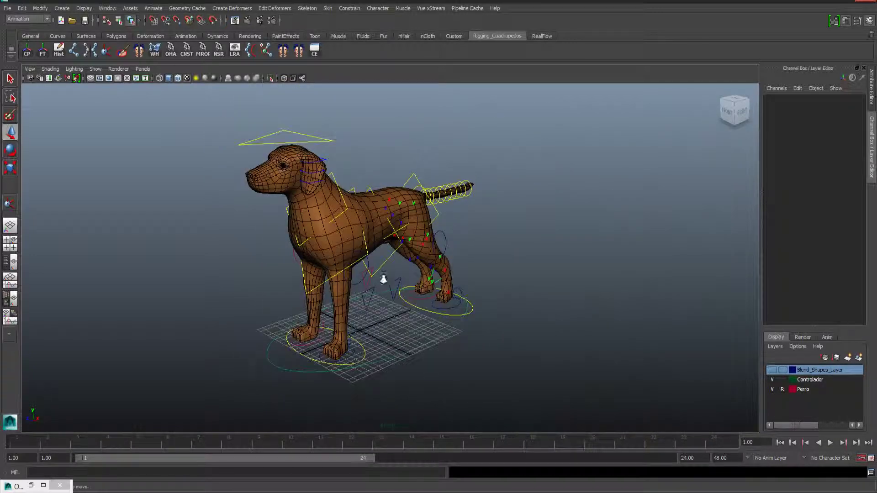
pyautogui.moveTo(345, 271)
pyautogui.keyDown('alt'); pyautogui.mouseDown()
pyautogui.moveTo(446, 233)
pyautogui.moveTo(352, 278)
pyautogui.moveTo(358, 284)
pyautogui.mouseUp(); pyautogui.keyUp('alt')
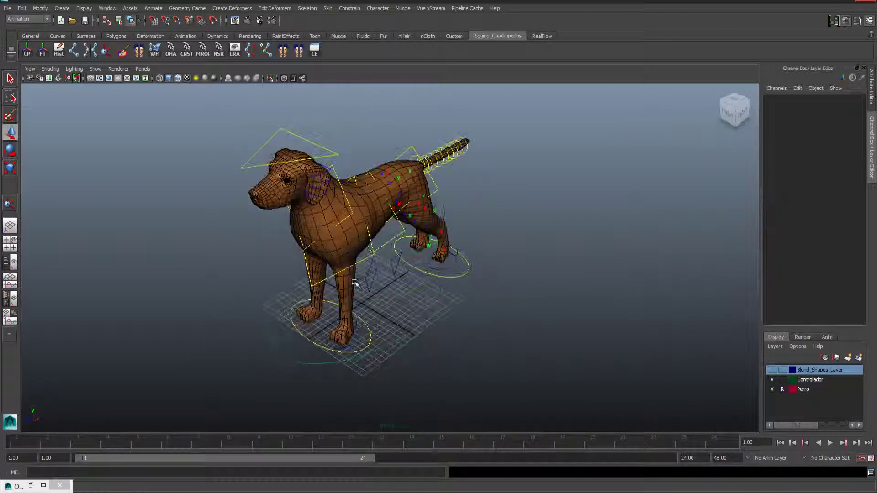
pyautogui.scroll(2, 401, 291)
pyautogui.scroll(2, 400, 291)
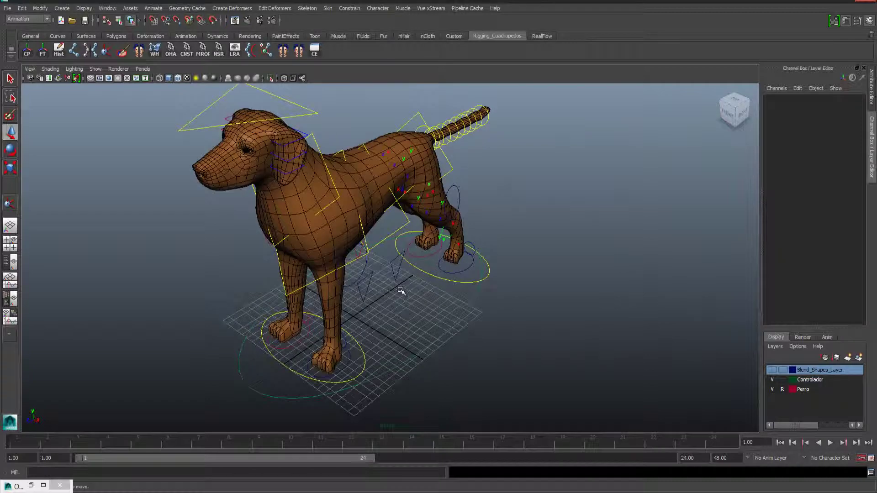